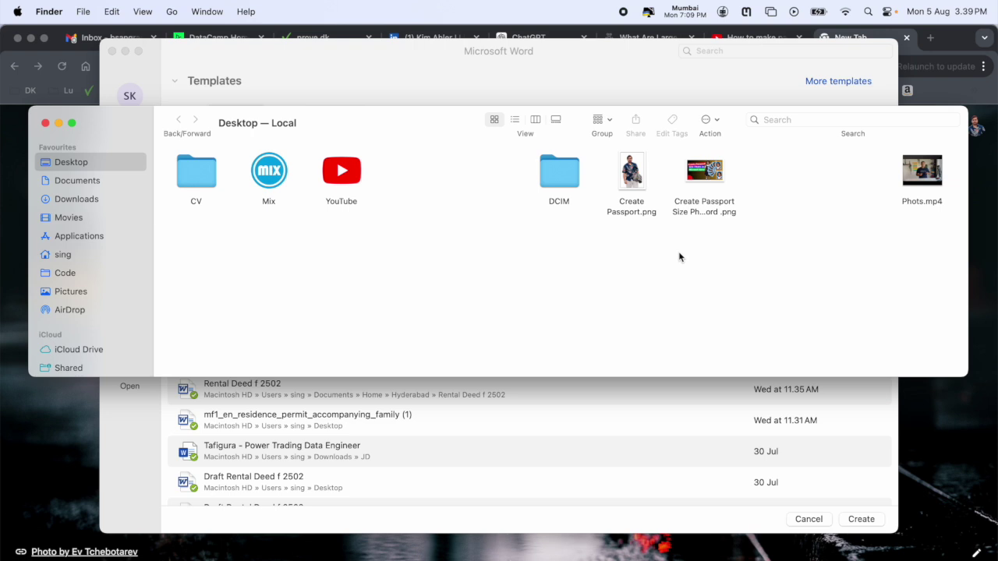
Step: Preview Create Passport.png, mark out the head area, then go back to Word's gallery
double_click(624, 178)
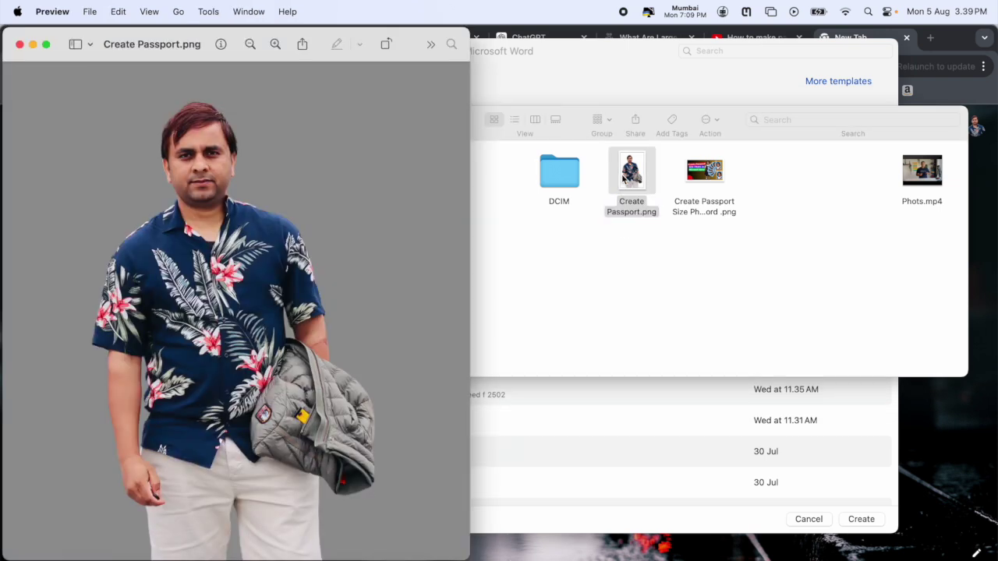
drag(107, 98, 296, 305)
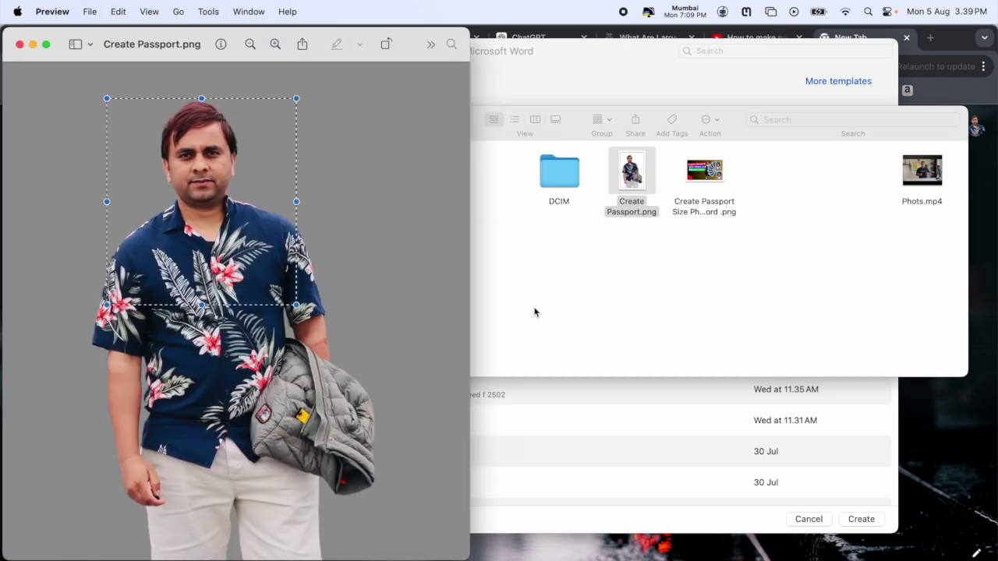
drag(195, 233, 201, 232)
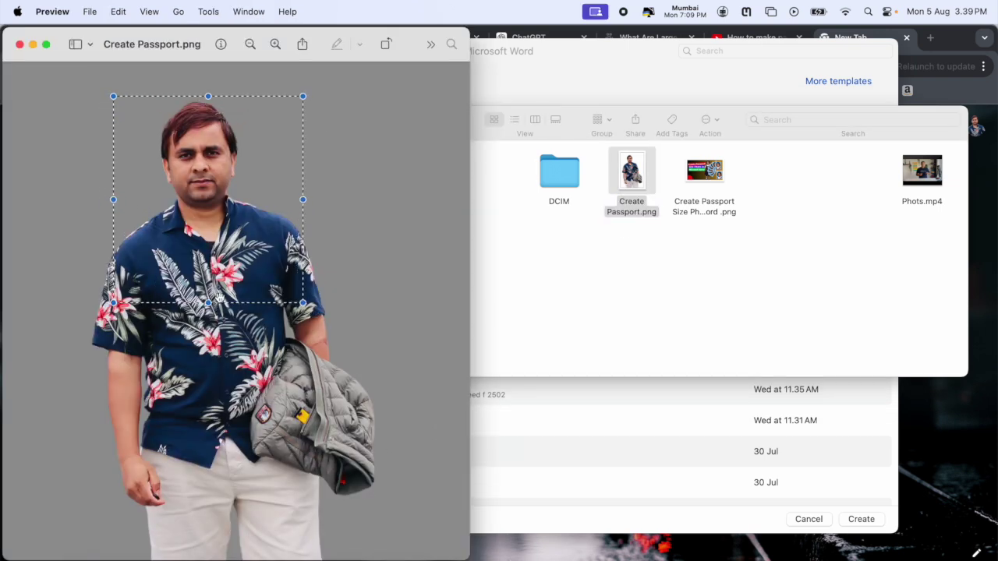
click(645, 300)
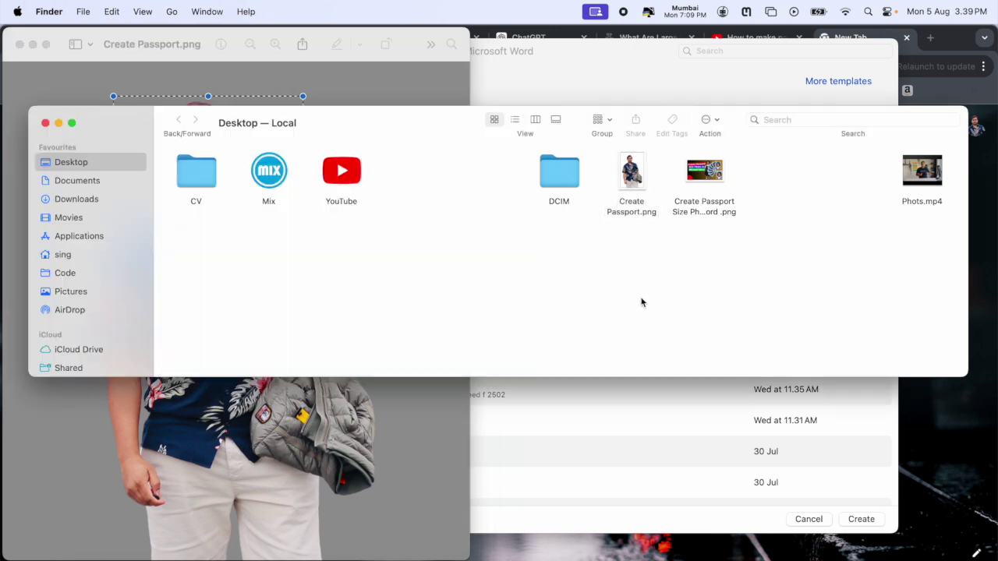
click(641, 488)
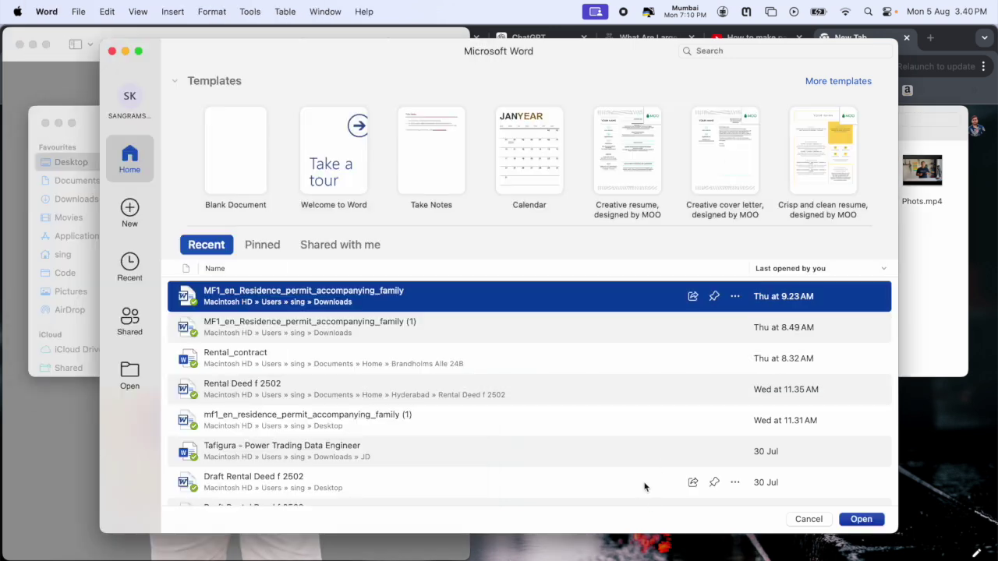
Step: Create a blank document and set its paper size to A4 after trying Legal, Letter and A5
click(217, 156)
double_click(217, 158)
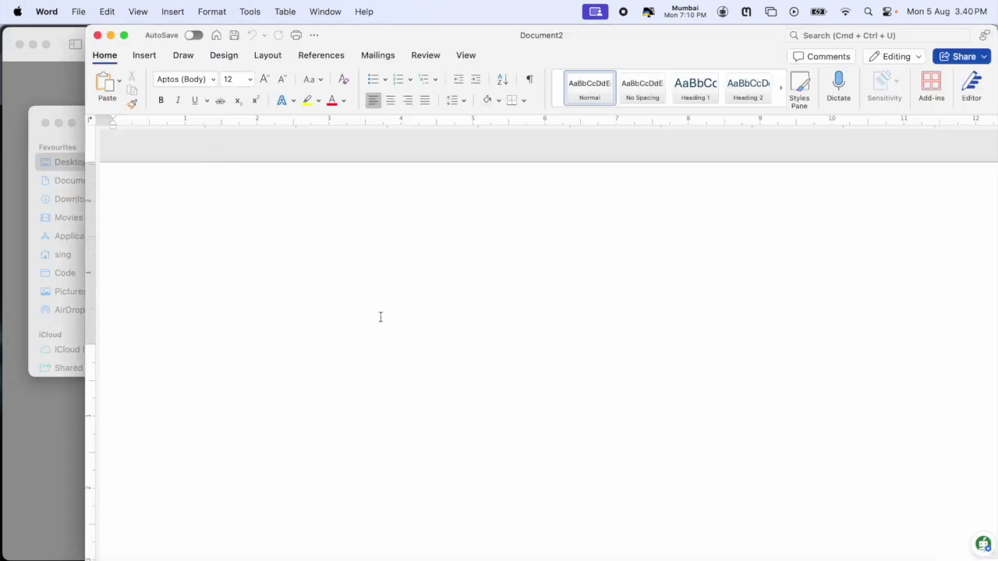
click(267, 54)
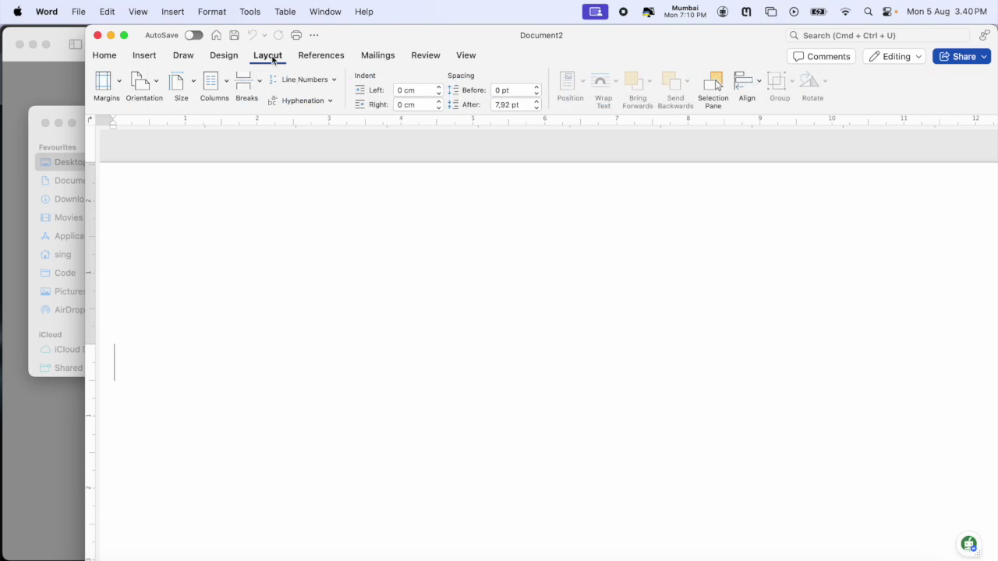
click(190, 84)
click(234, 137)
click(179, 81)
click(212, 113)
click(180, 81)
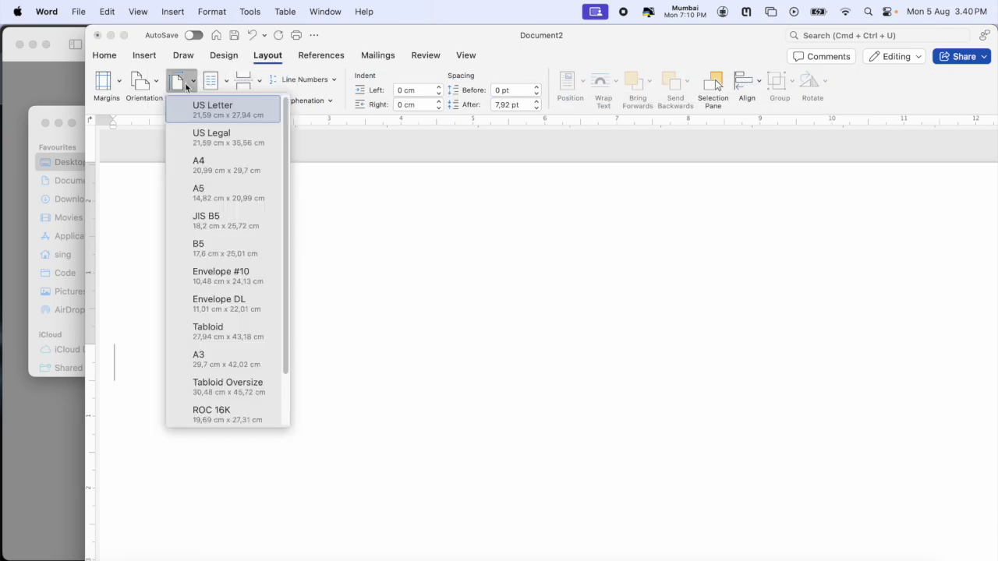
click(212, 179)
click(179, 81)
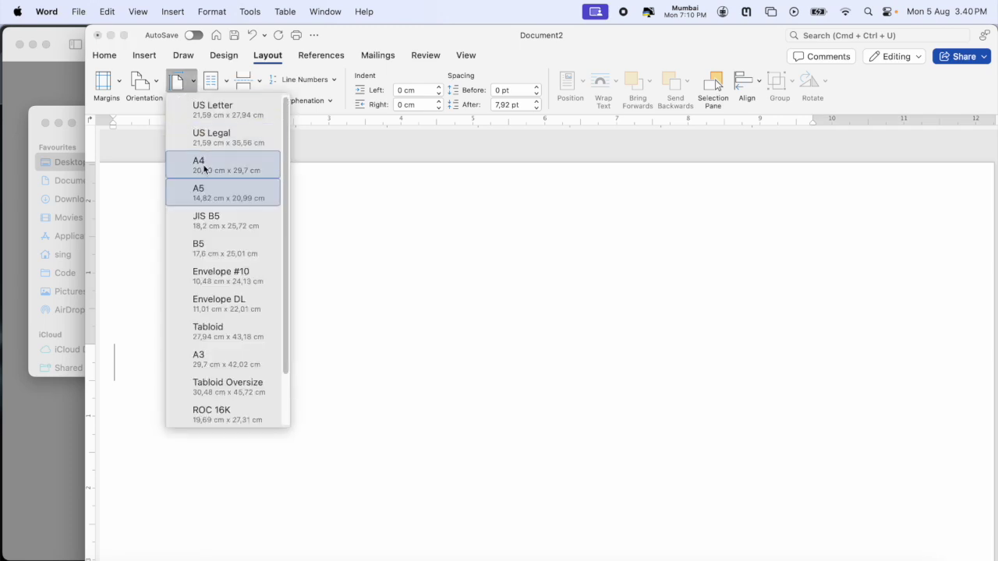
click(201, 164)
Step: Switch the page orientation to Landscape
click(145, 83)
click(164, 130)
click(142, 84)
click(167, 134)
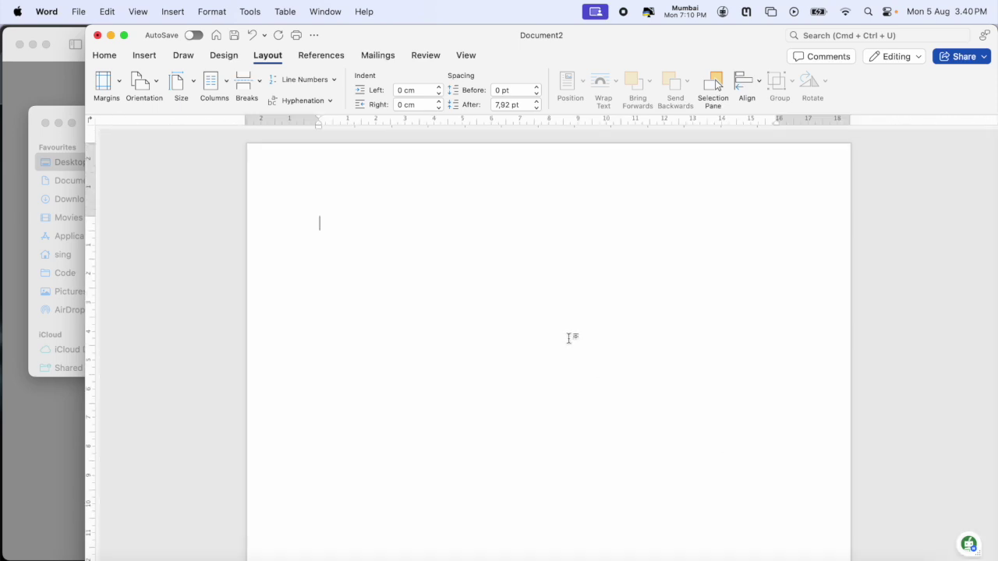
click(148, 87)
click(171, 110)
Step: Insert Create Passport.png from the Desktop as a 23.7 × 15.9 cm picture
click(150, 63)
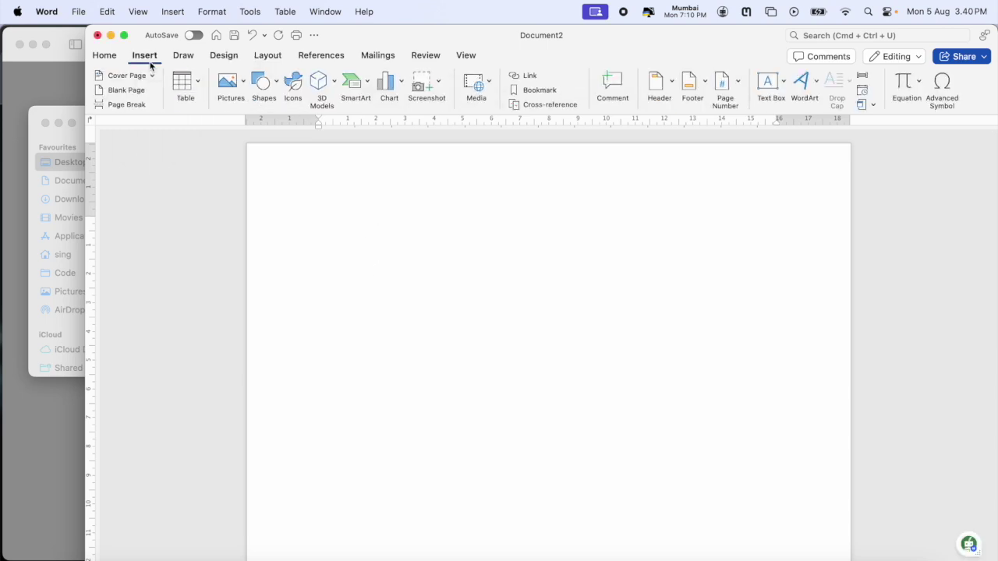
click(229, 83)
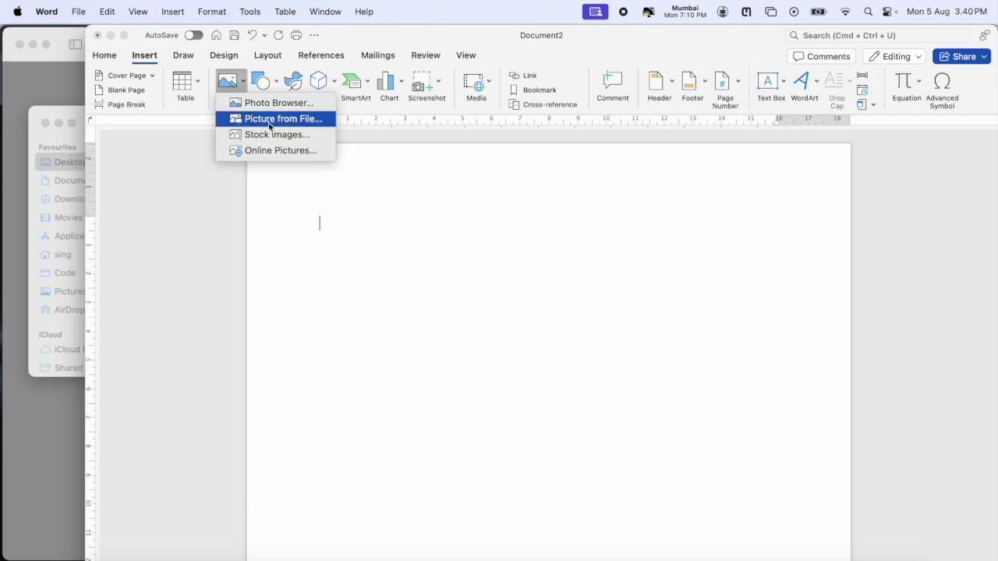
click(315, 121)
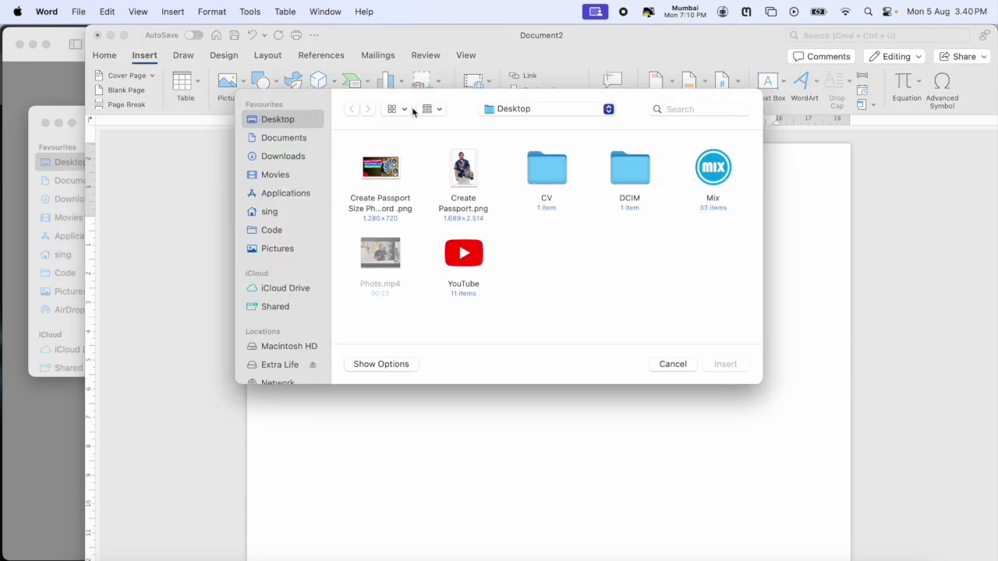
double_click(467, 163)
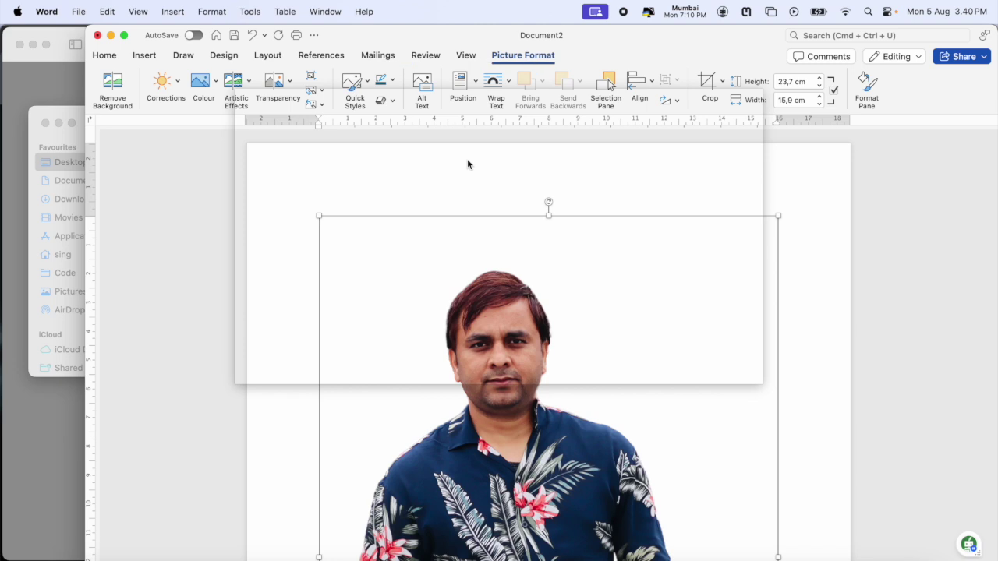
scroll(506, 412, down, 5)
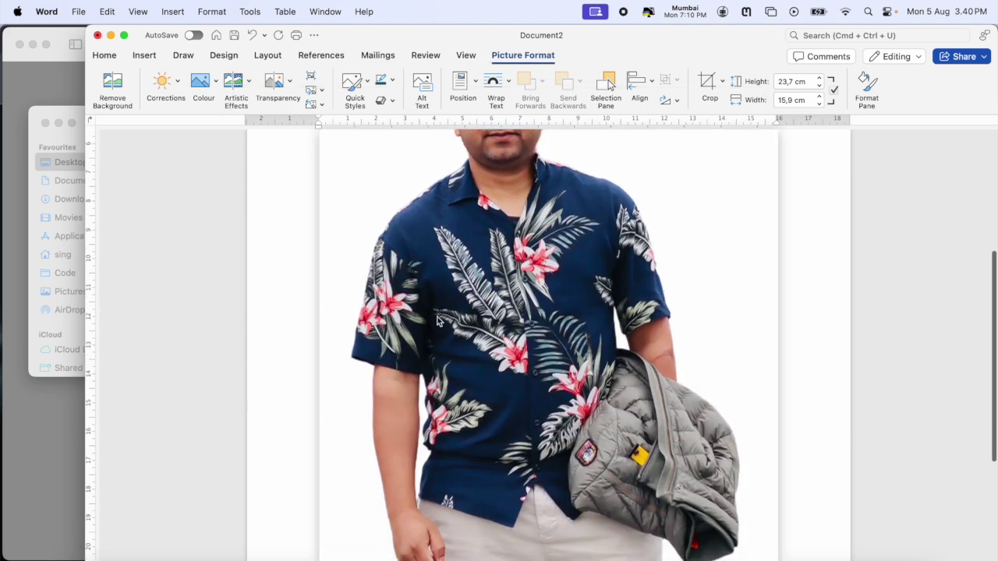
scroll(491, 366, up, 5)
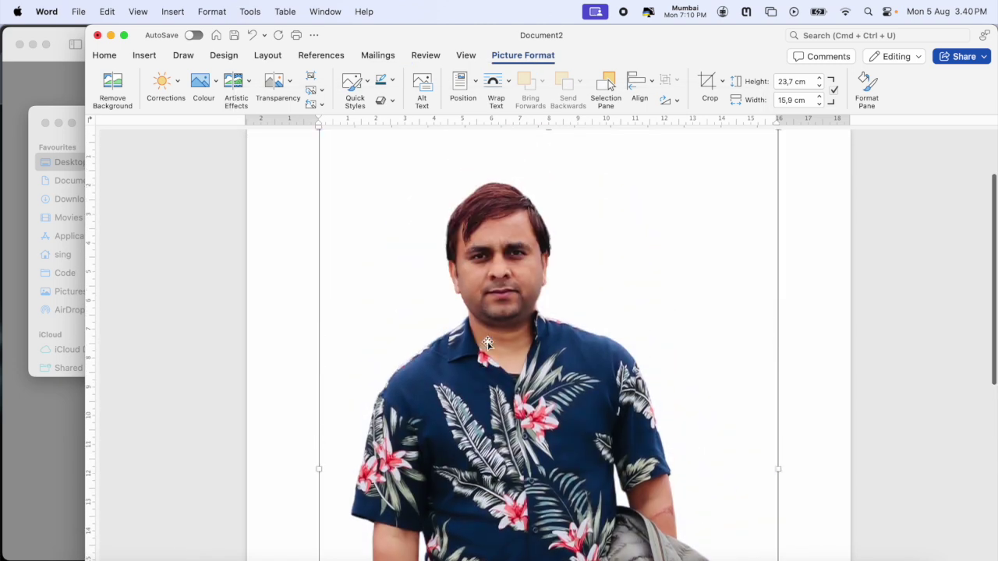
Step: Set the photo to In Front of Text wrapping and drag it near the page top
click(511, 86)
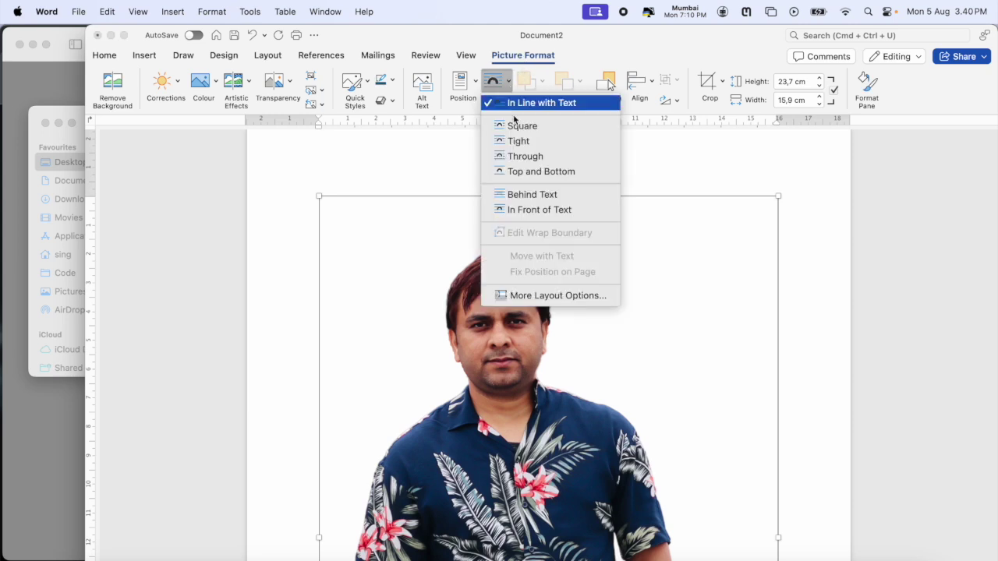
click(550, 210)
mouse_move(492, 386)
mouse_down()
mouse_move(392, 456)
mouse_move(450, 350)
mouse_up()
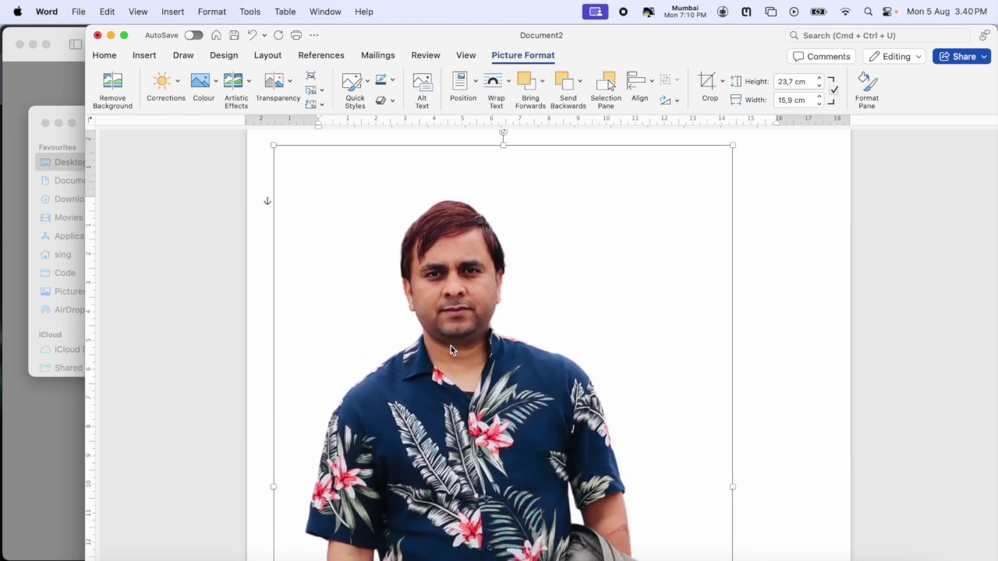
scroll(536, 369, down, 5)
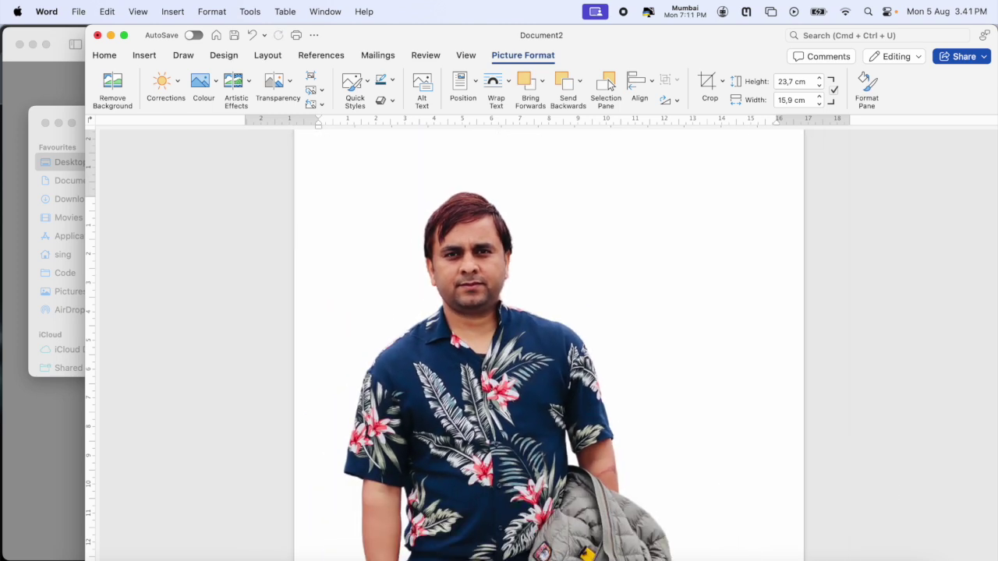
drag(509, 402, 513, 395)
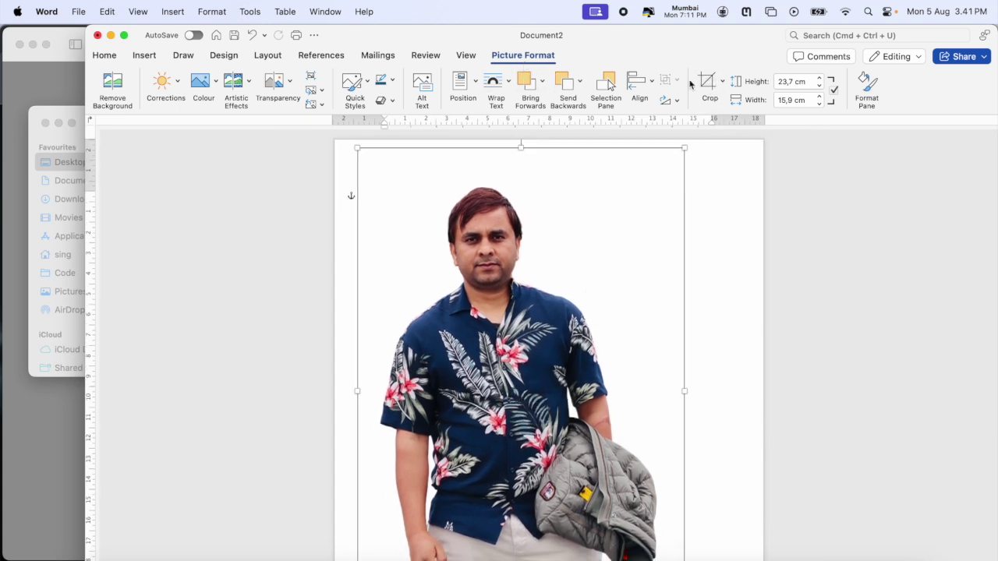
click(722, 87)
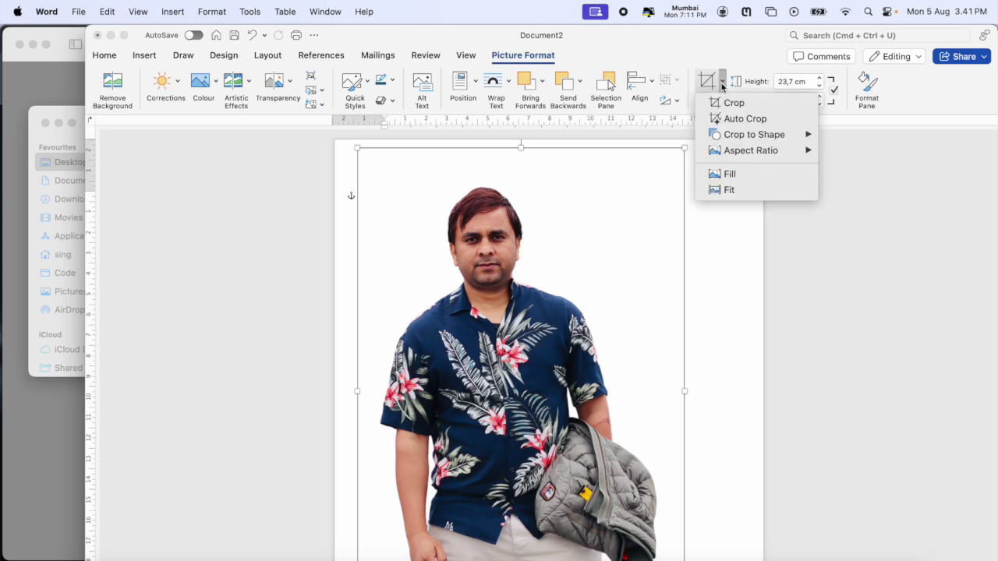
Step: Crop the bottom, right, left and top edges in around the head and shoulders
click(731, 101)
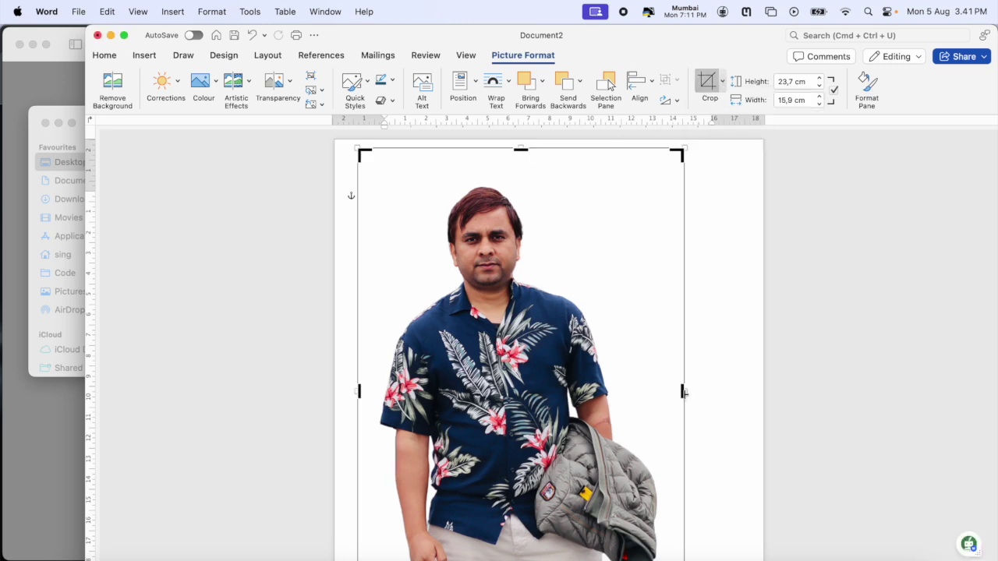
scroll(685, 394, down, 5)
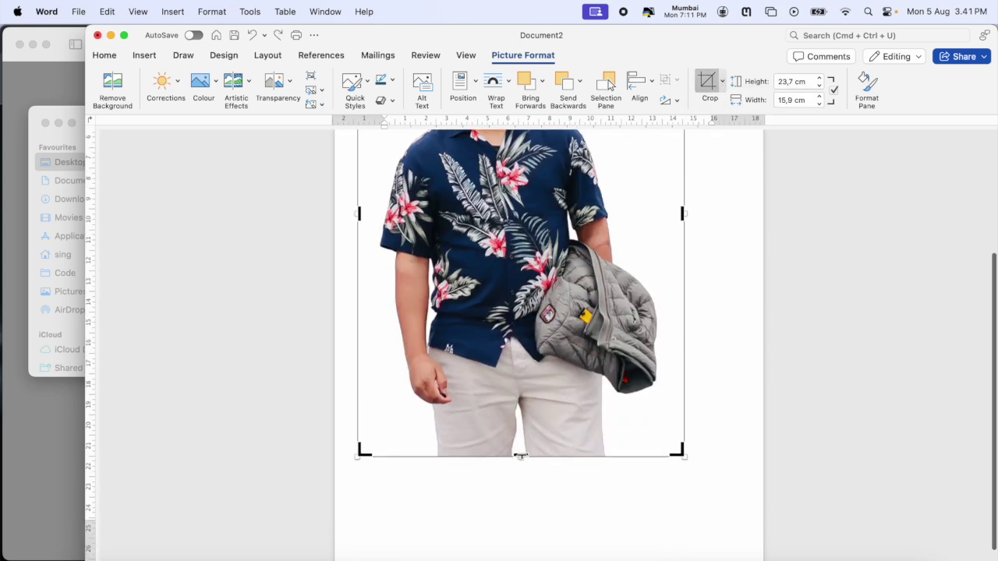
drag(521, 456, 521, 190)
scroll(524, 238, up, 5)
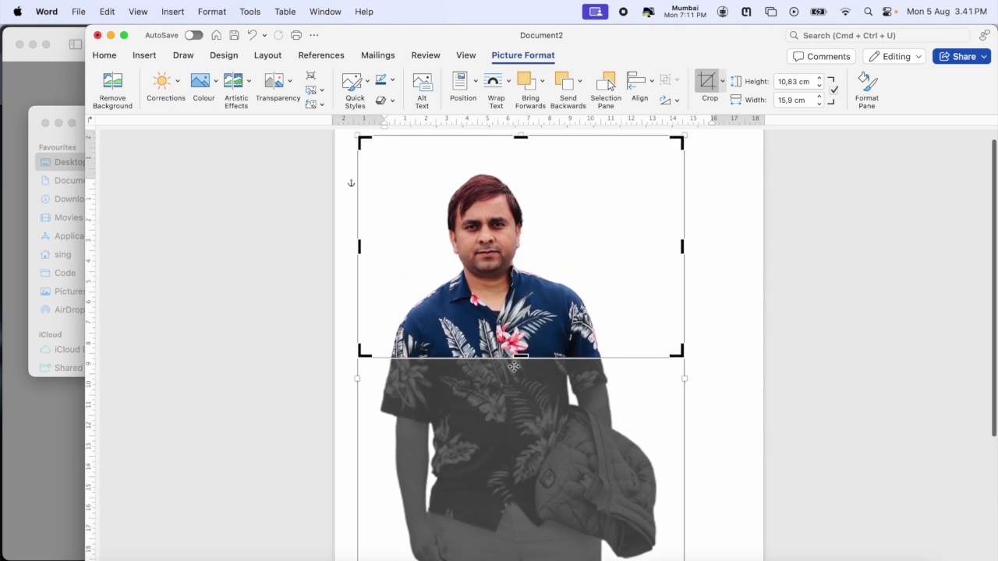
drag(512, 369, 521, 376)
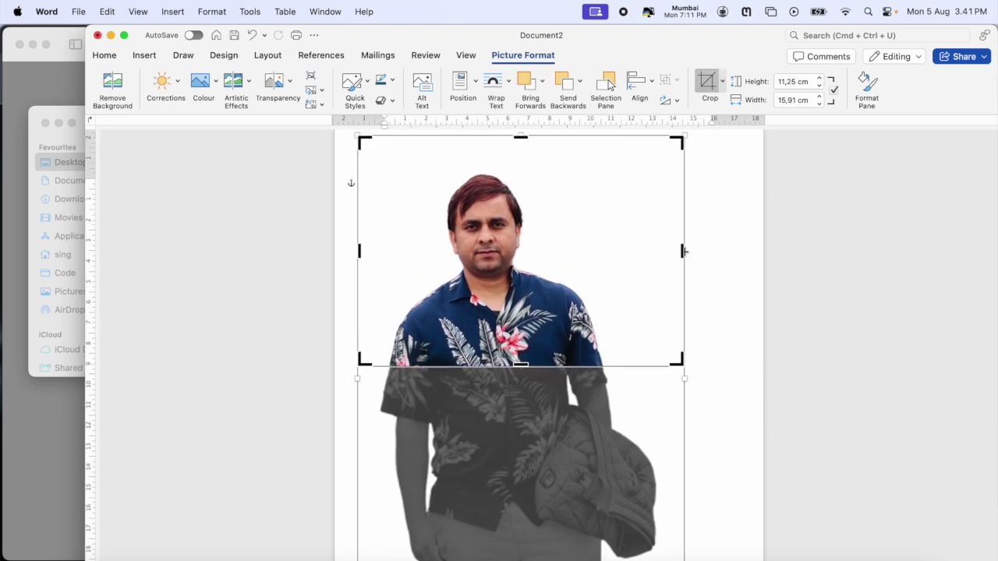
drag(683, 251, 575, 255)
drag(361, 250, 414, 249)
scroll(452, 202, up, 1)
drag(494, 149, 491, 182)
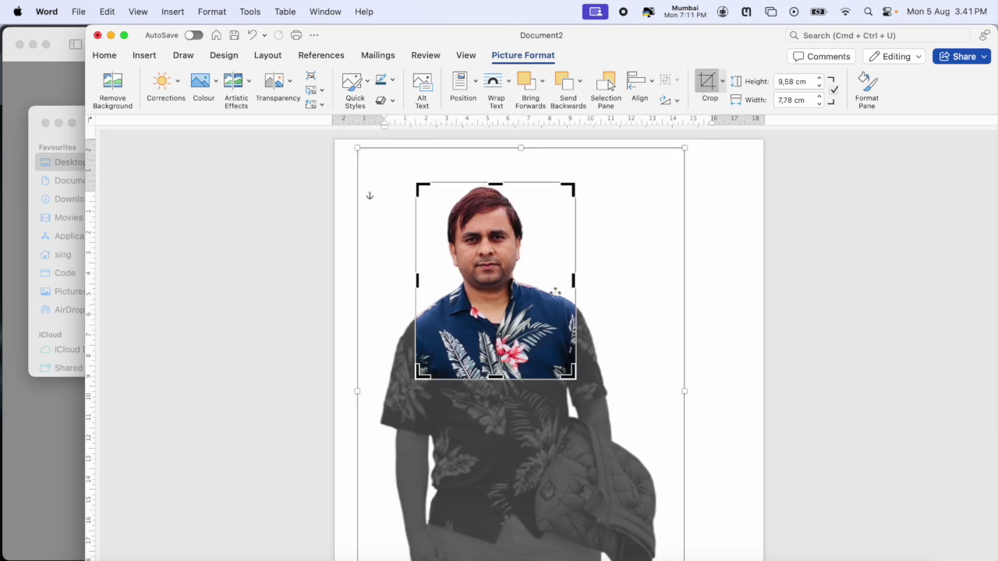
click(722, 106)
click(668, 272)
Step: Re-crop to fine-tune the side edge, leaving a portrait about 9.58 × 7.77 cm
click(505, 285)
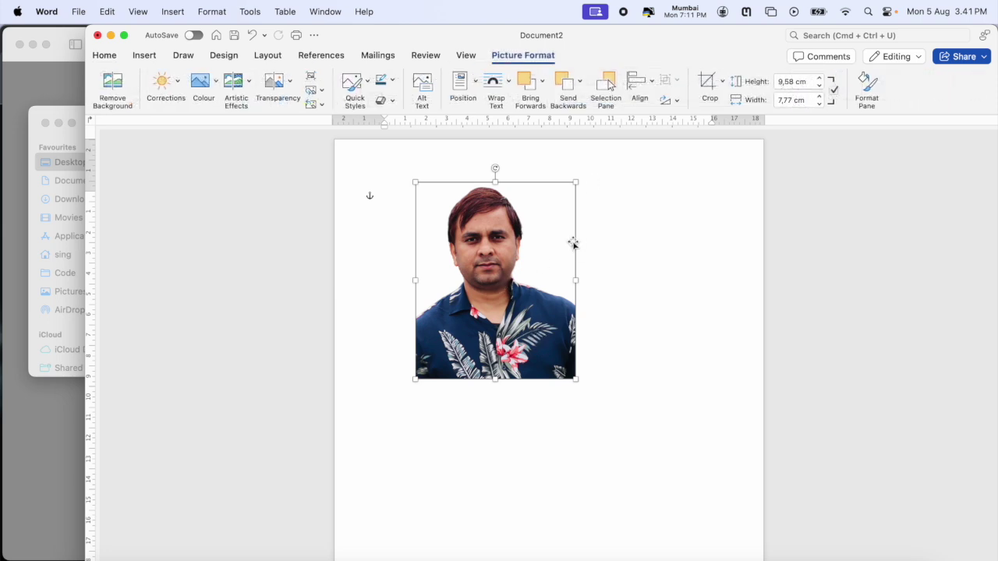
click(723, 81)
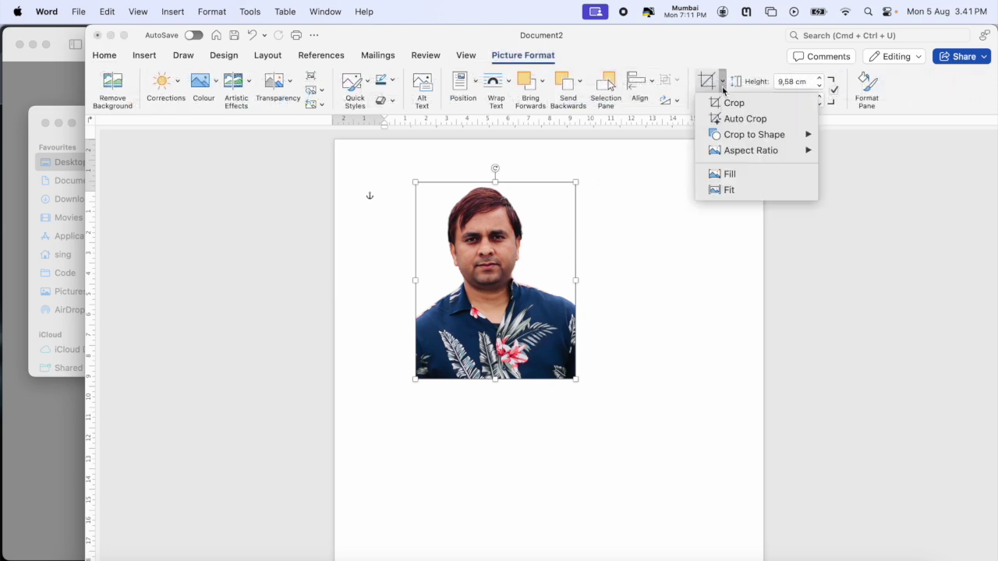
click(728, 101)
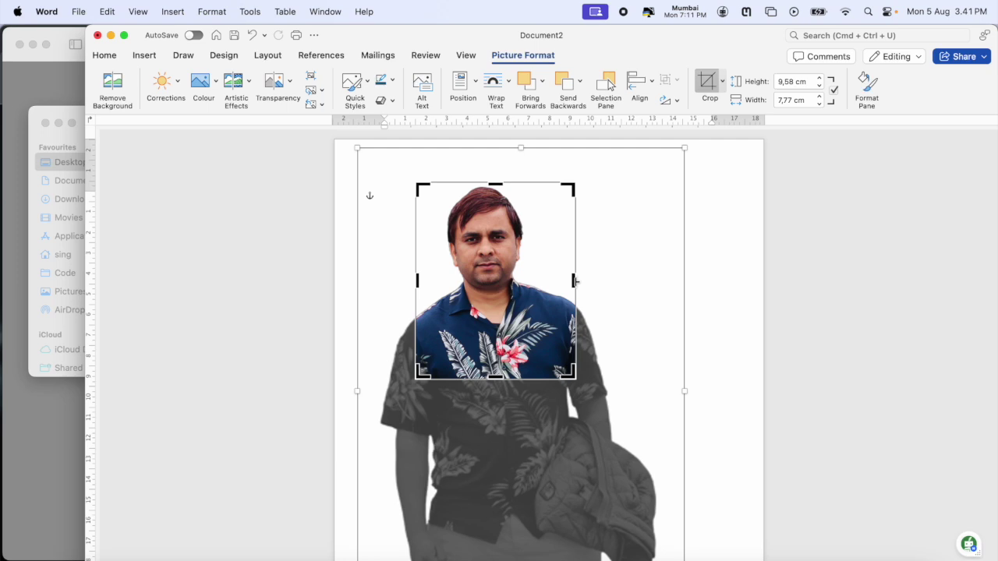
drag(418, 281, 416, 283)
click(723, 84)
click(735, 101)
click(606, 336)
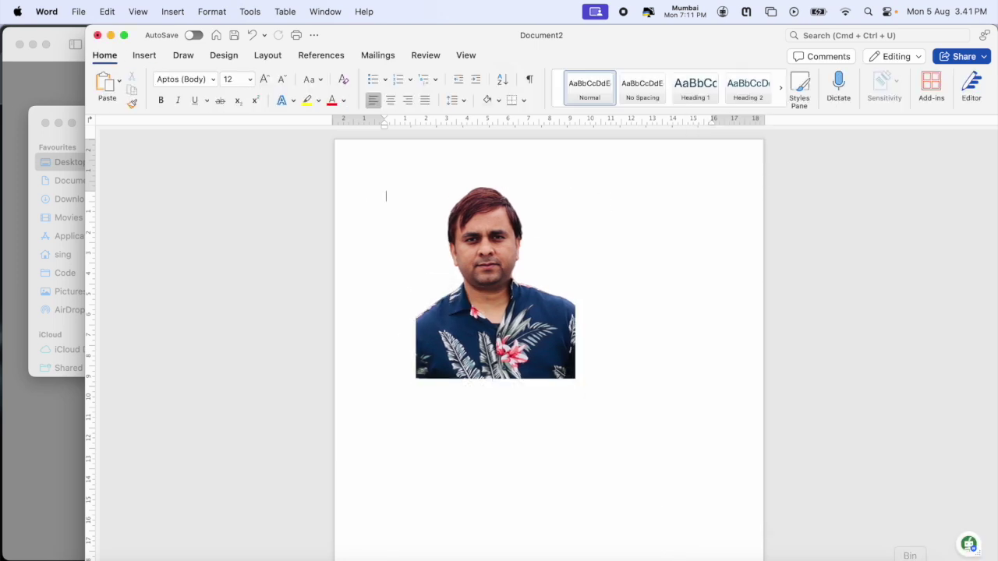
Step: Set the cropped photo's height to 1.3 cm in the Picture Format size box
click(533, 268)
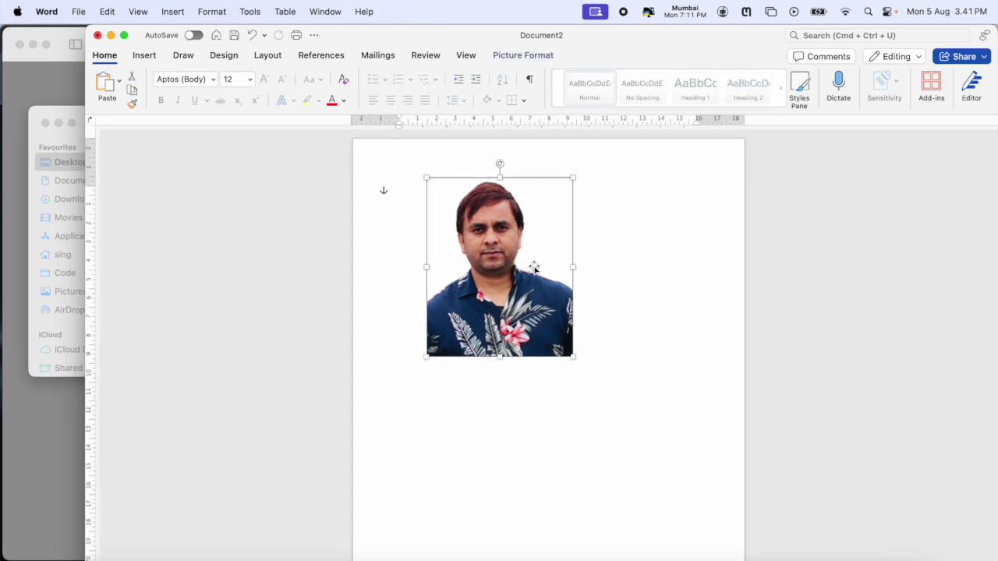
scroll(532, 269, down, 1)
click(514, 56)
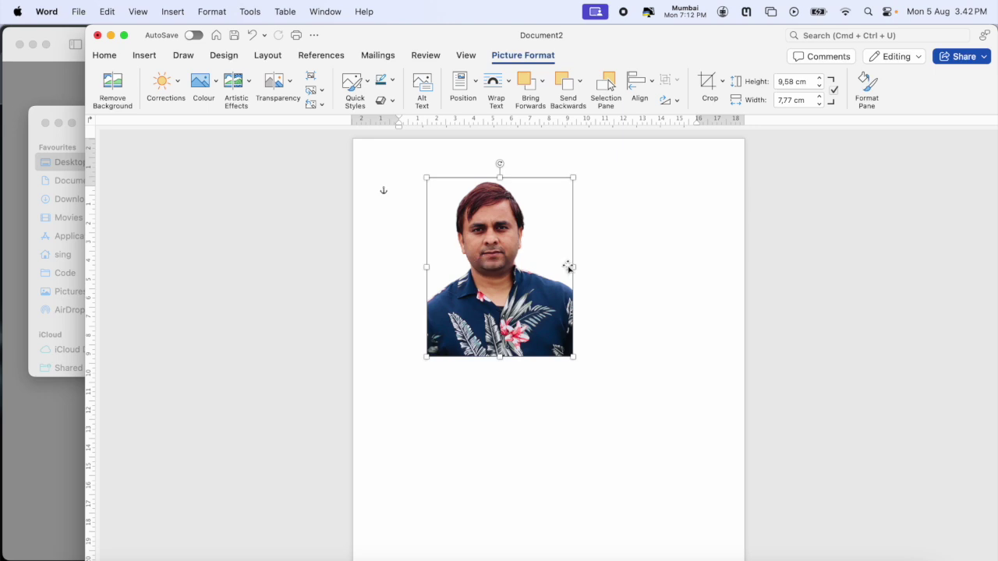
click(673, 261)
click(535, 323)
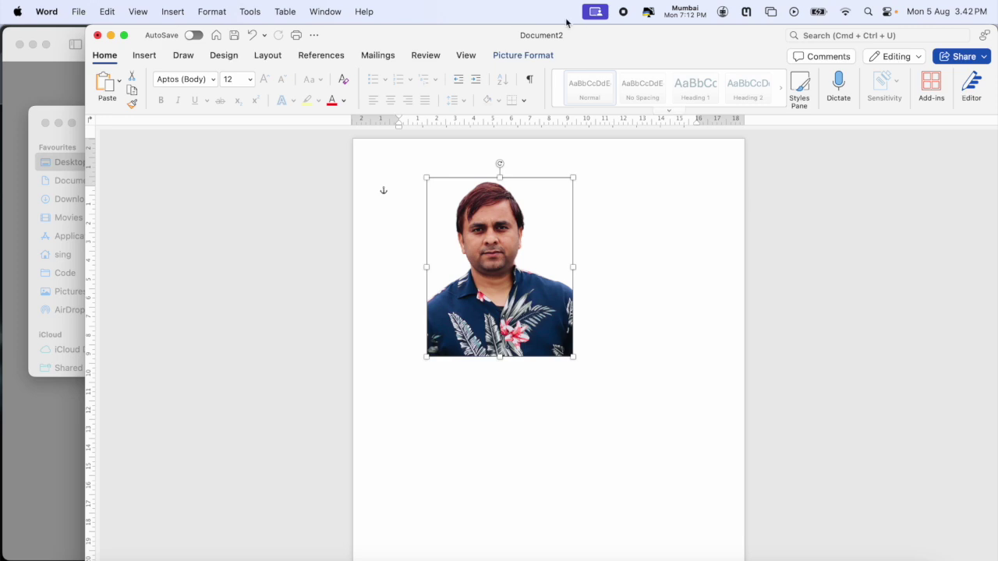
click(526, 62)
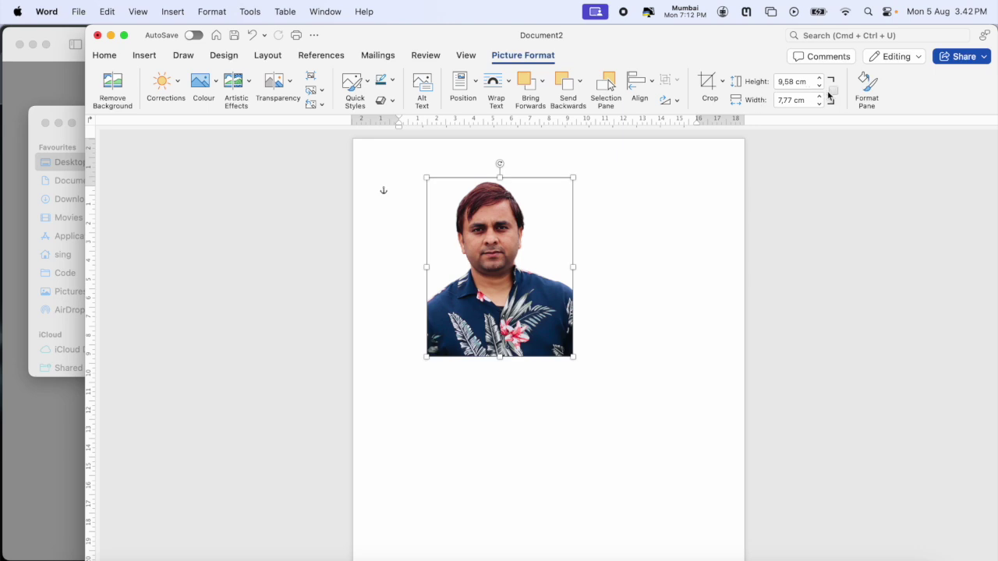
double_click(787, 82)
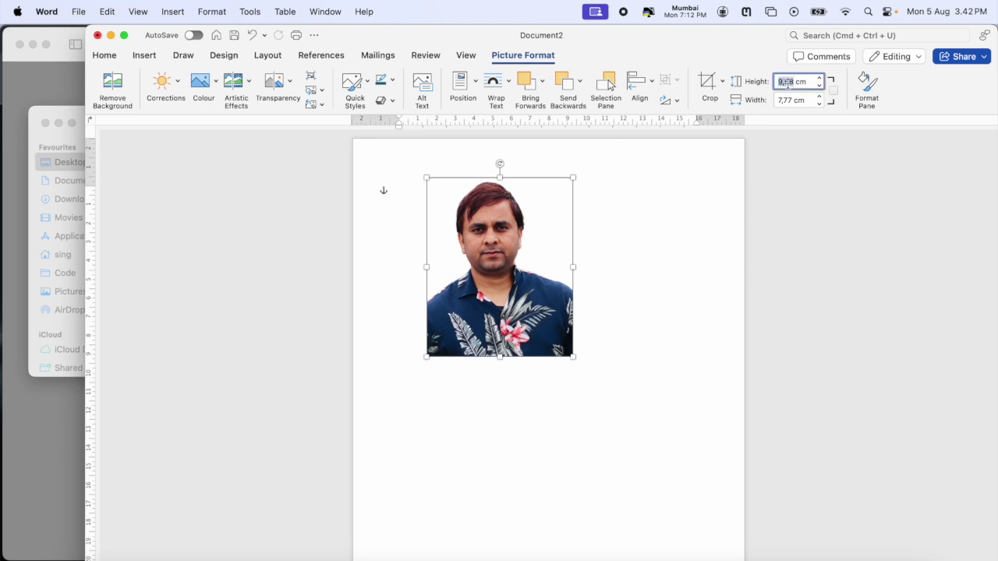
text(1.6)
double_click(780, 98)
key(Return)
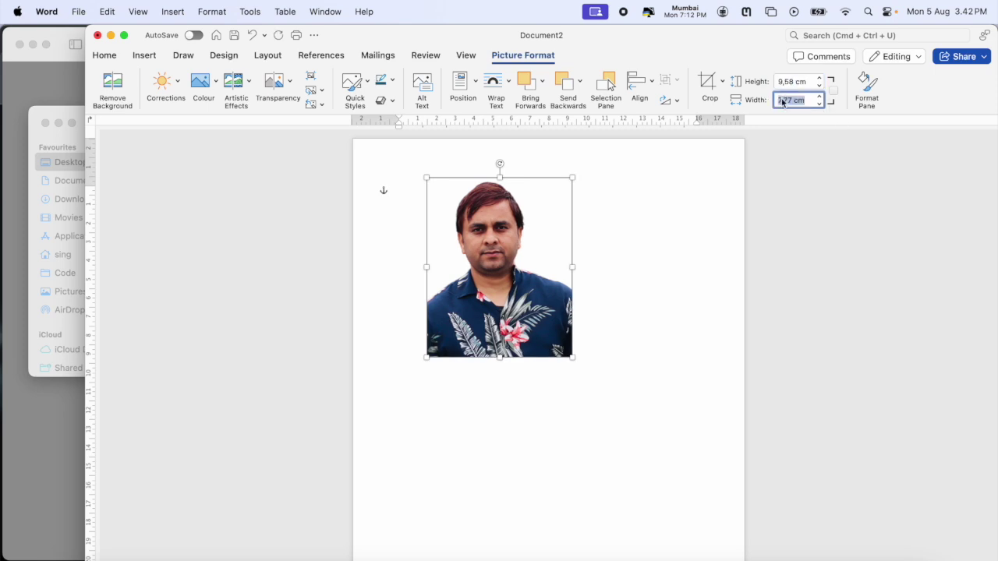
click(819, 86)
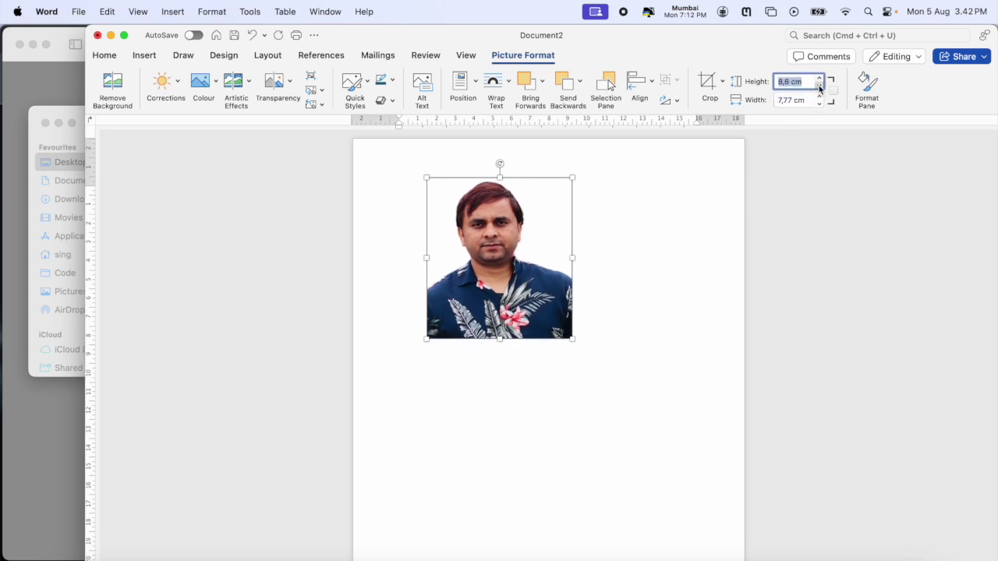
drag(819, 88, 819, 88)
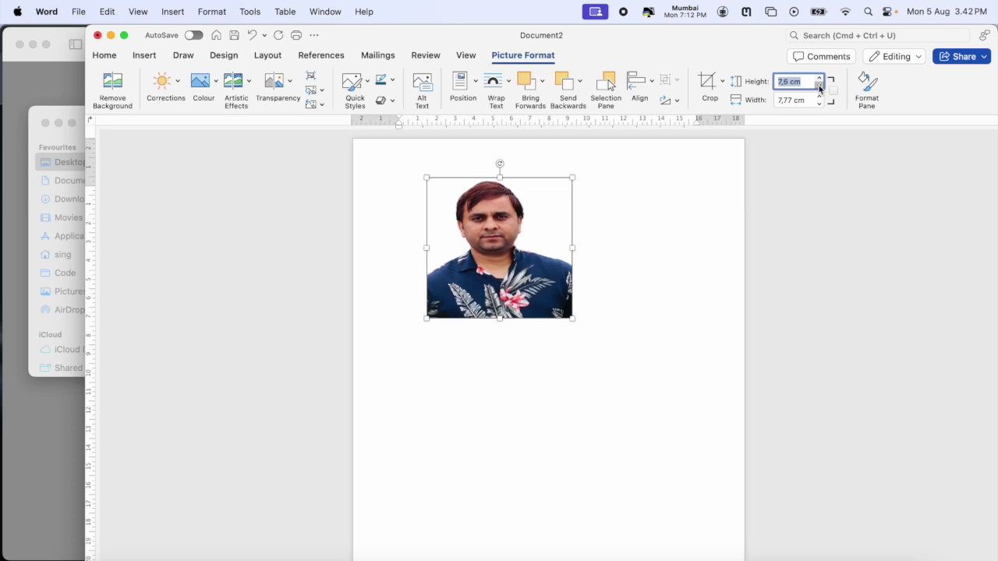
text(1.3)
click(577, 251)
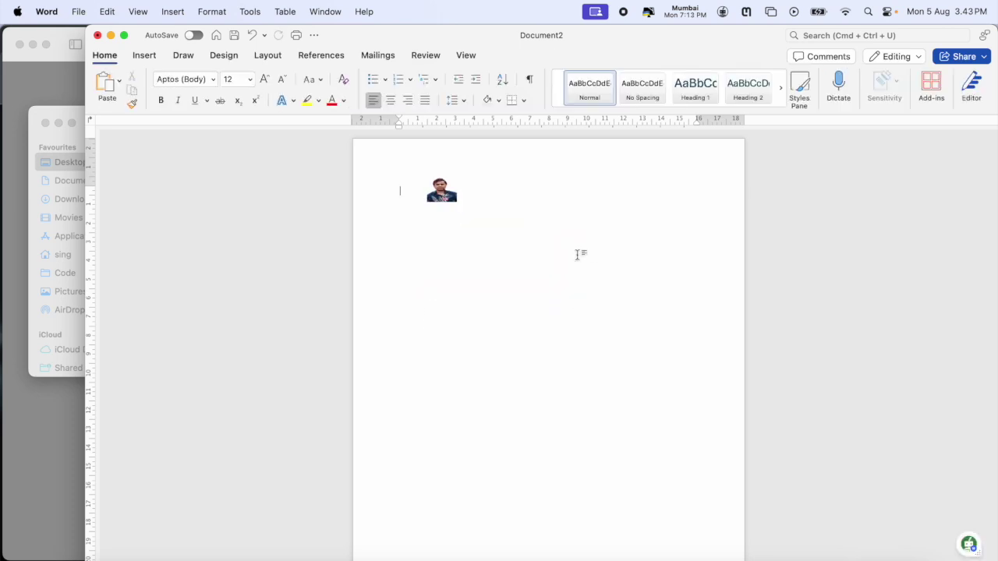
Step: Select the small photo and open its Format Picture pane
scroll(453, 356, up, 5)
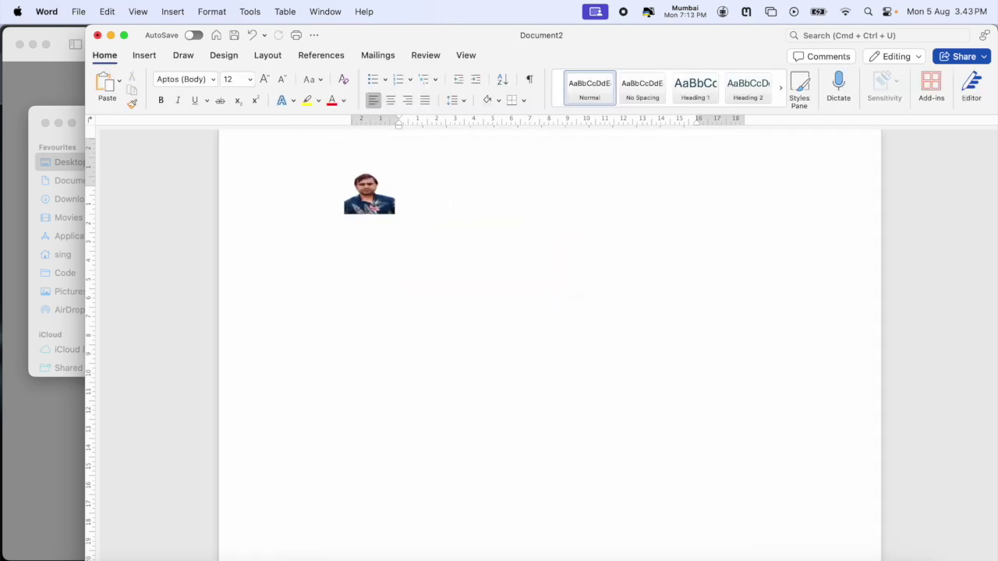
click(372, 311)
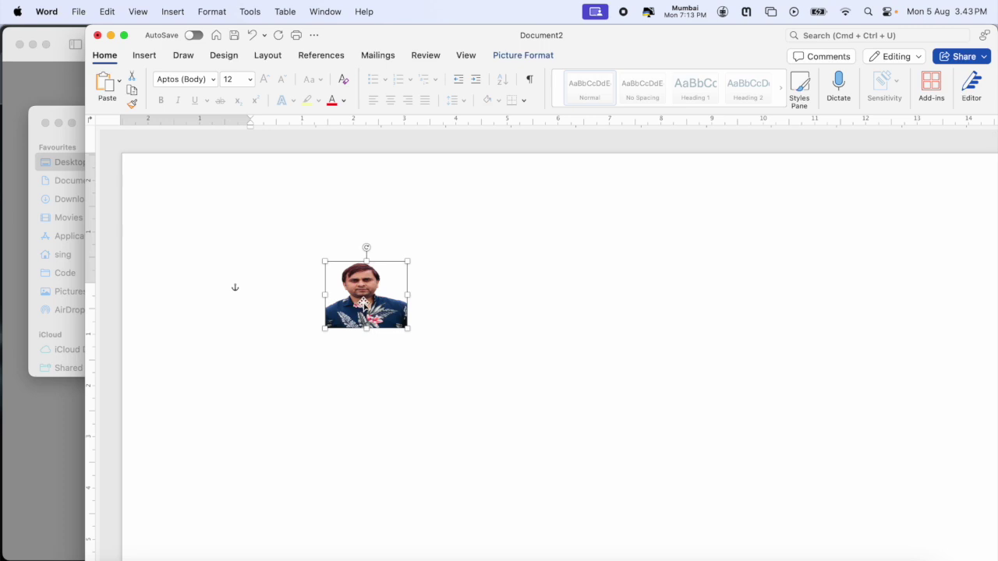
double_click(368, 306)
click(518, 296)
click(343, 308)
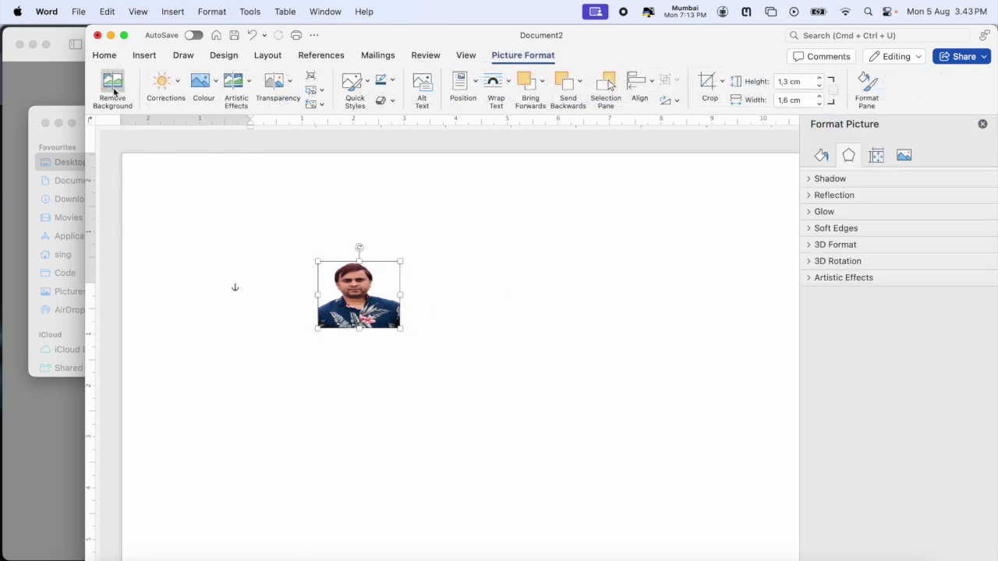
Step: Browse the Color, Corrections and Artistic Effects presets without applying any
click(215, 87)
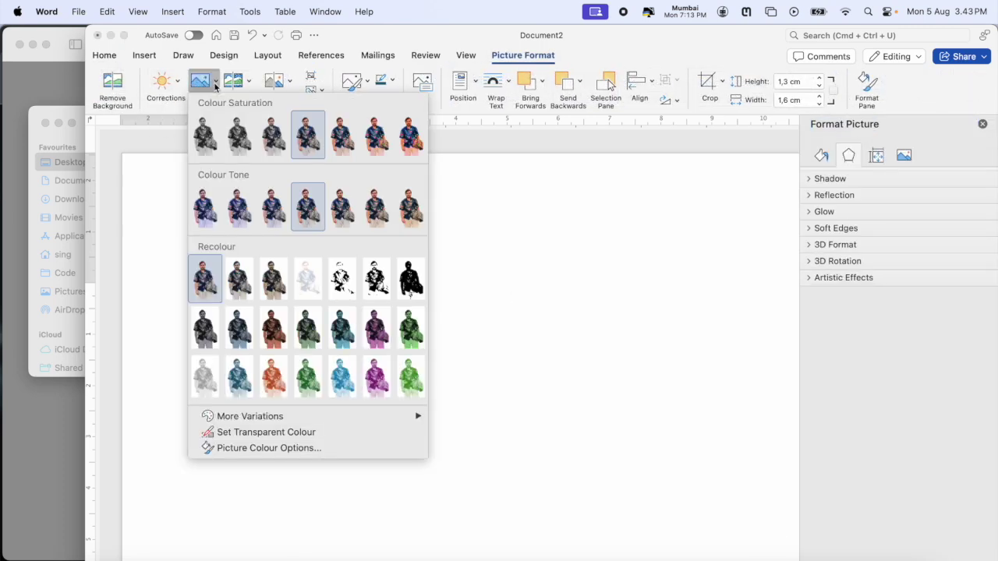
click(181, 87)
click(181, 87)
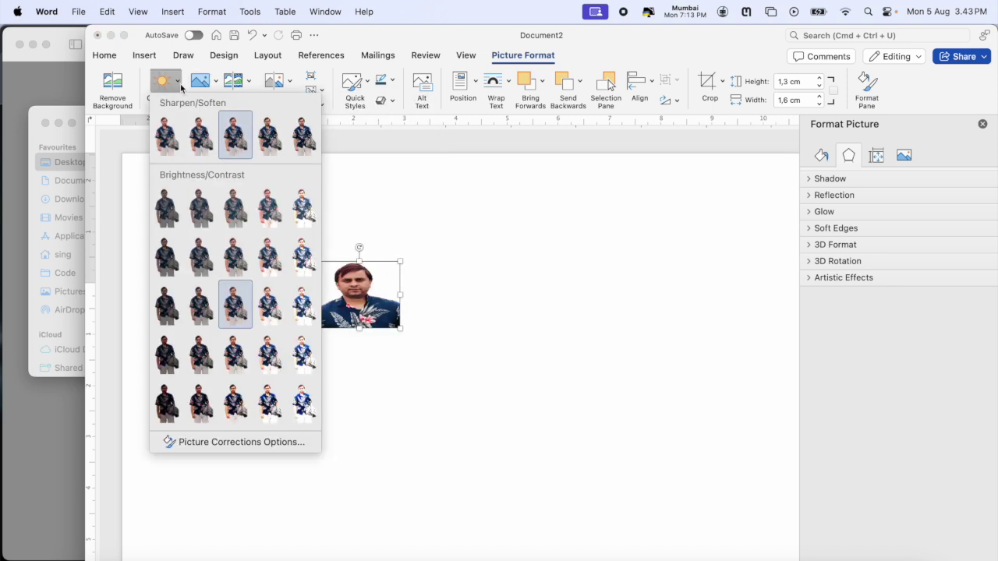
click(250, 86)
click(249, 84)
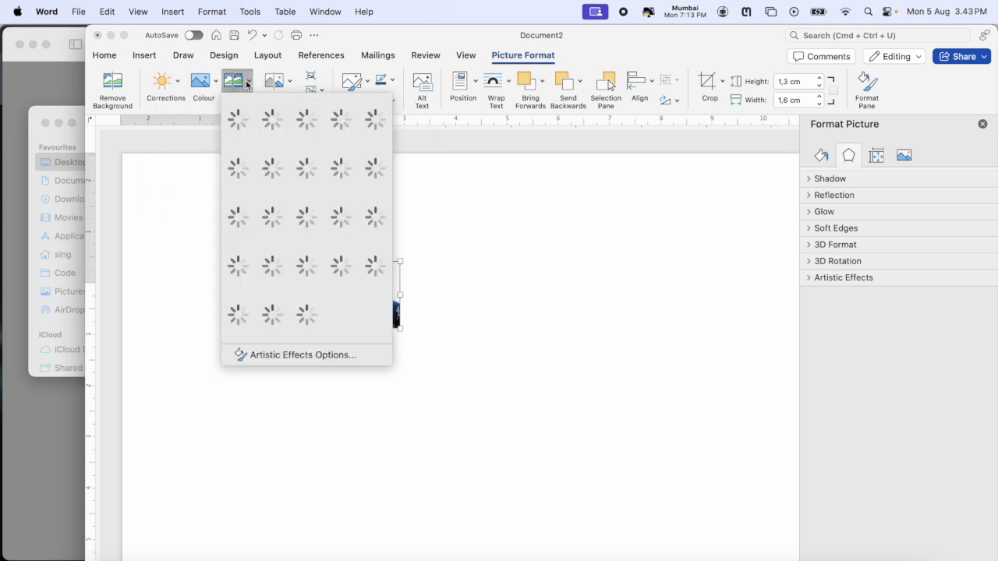
click(288, 84)
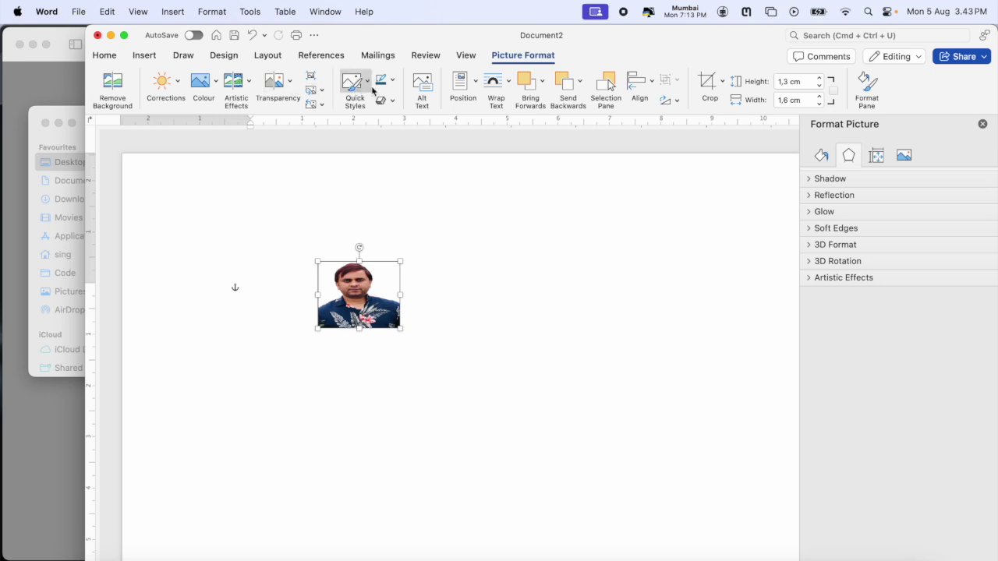
Step: Add a thin dark border around the photo and check it
click(380, 79)
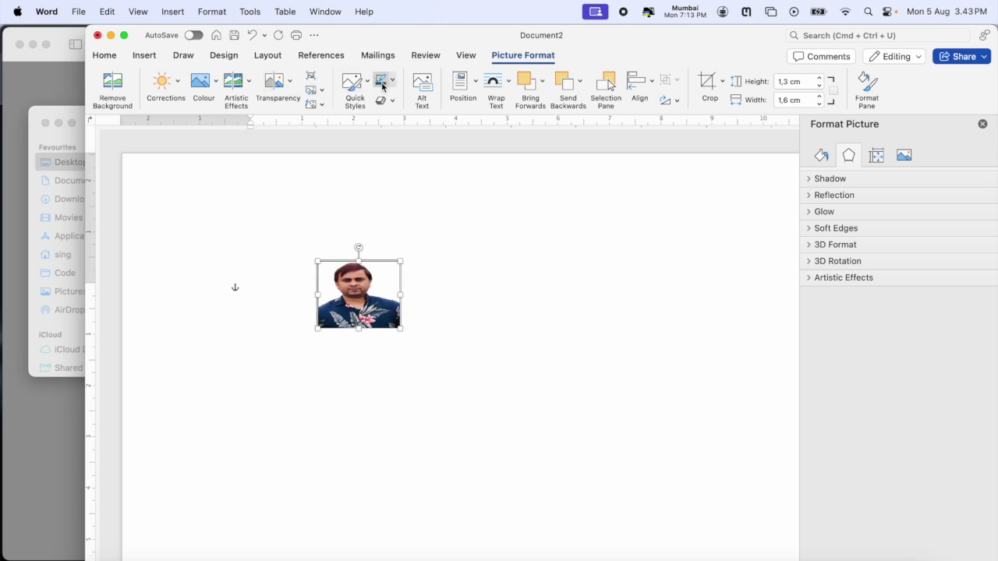
click(519, 308)
click(353, 291)
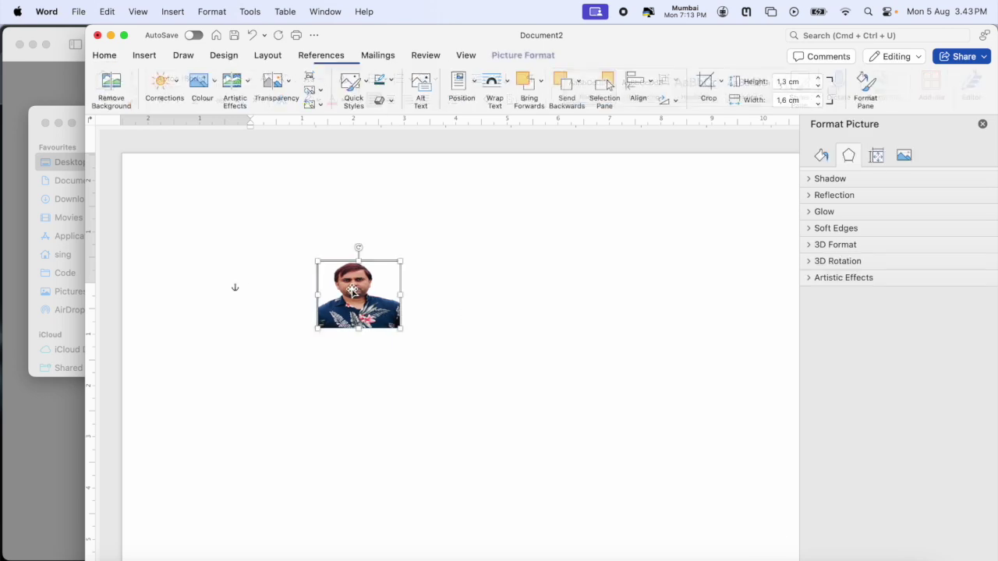
Step: Change the photo's border colour from an initial dark red to black
click(393, 83)
click(394, 83)
click(392, 81)
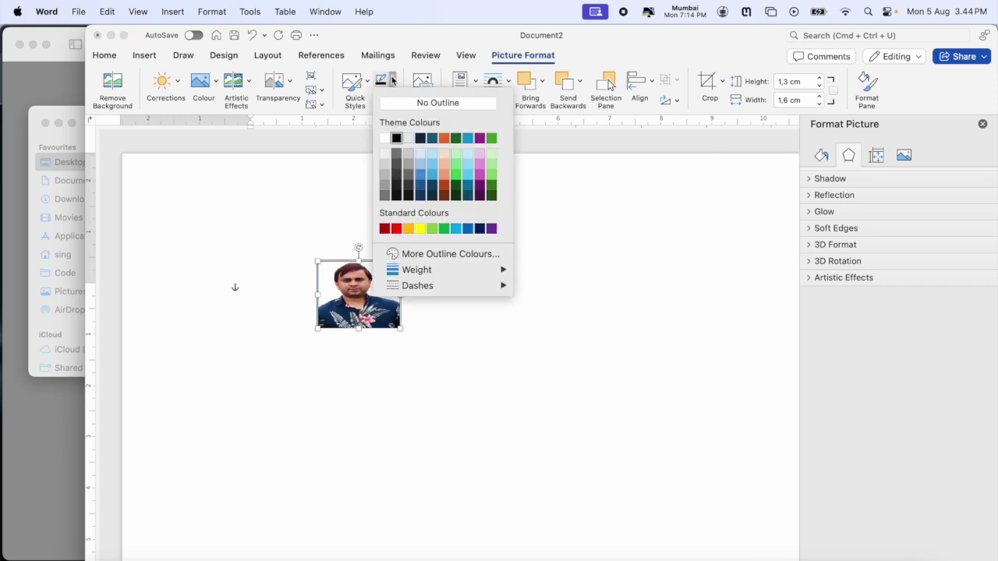
click(384, 229)
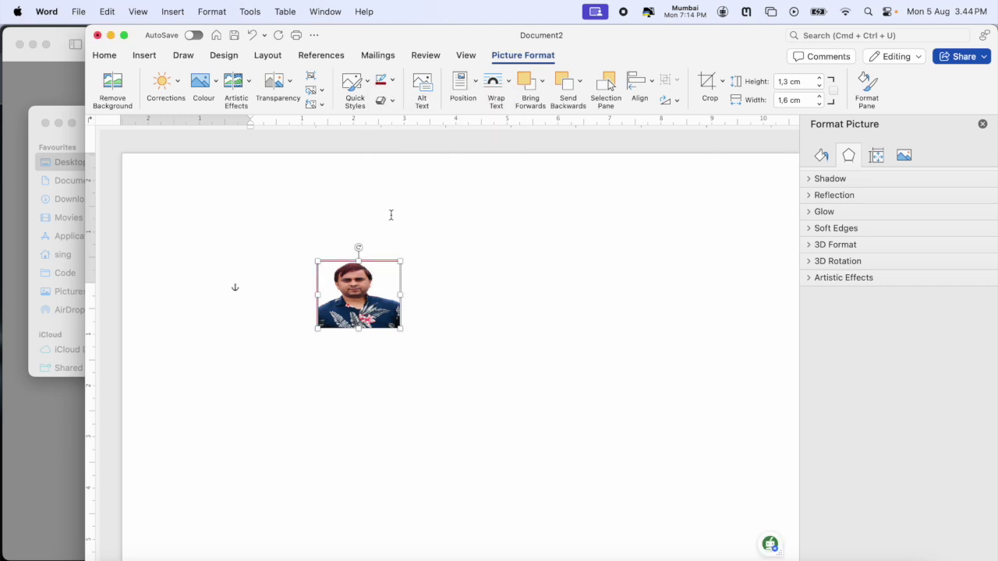
click(456, 241)
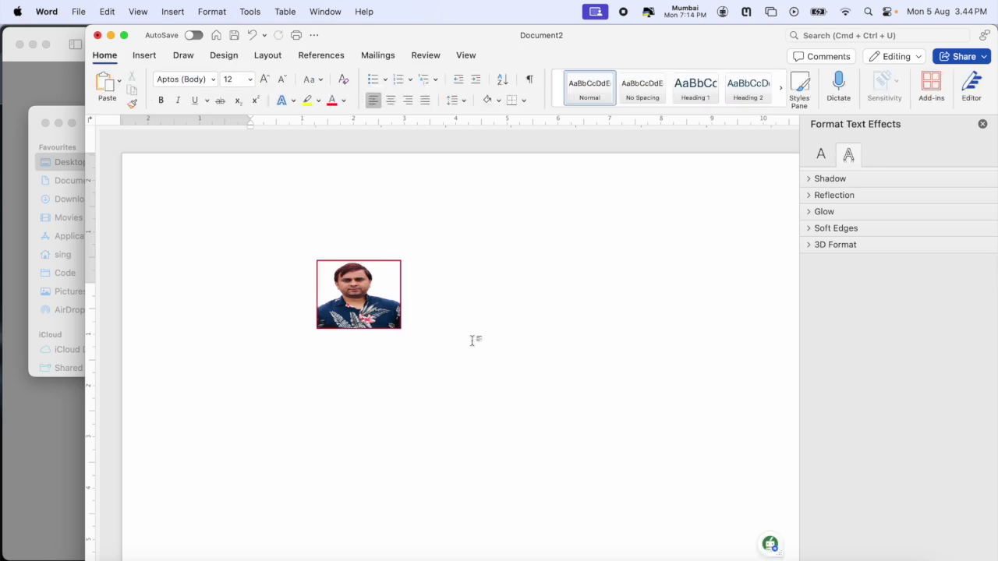
click(353, 306)
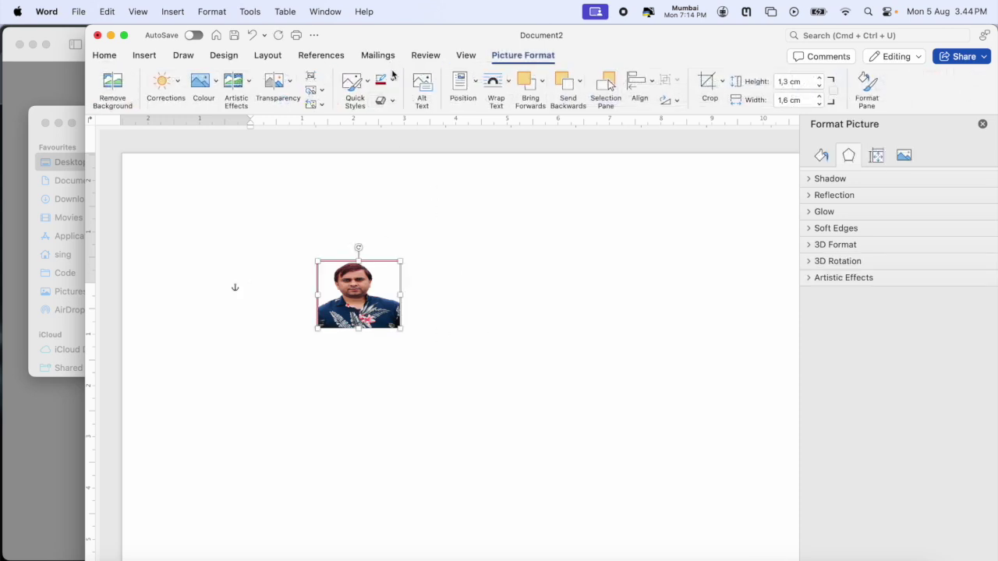
click(393, 82)
click(397, 139)
click(499, 365)
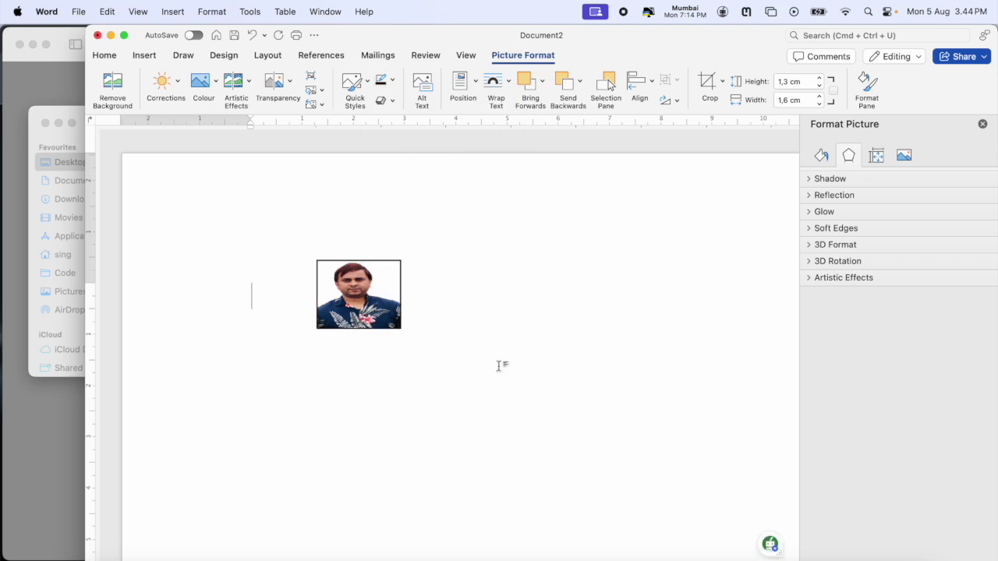
click(375, 314)
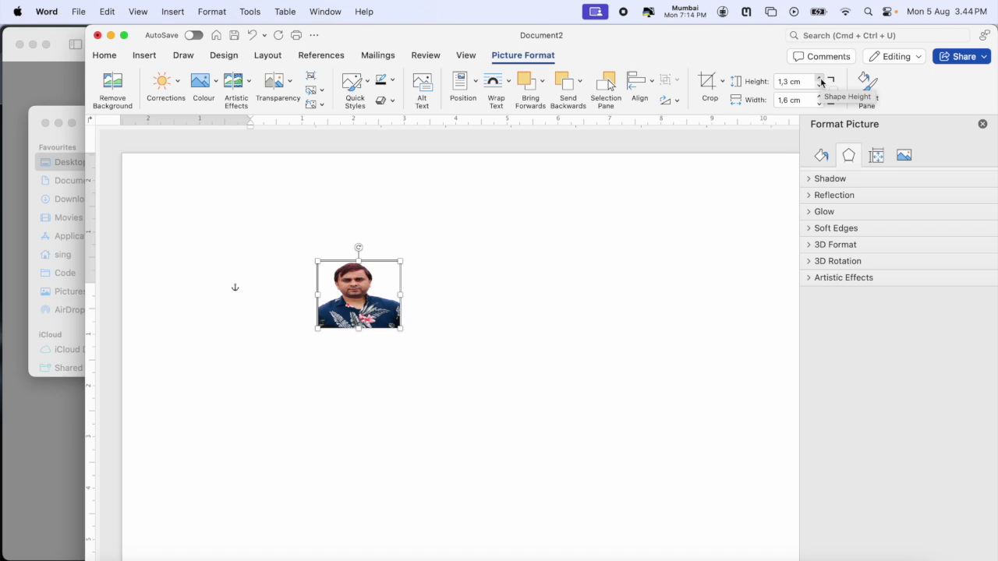
Step: Raise the photo's height to 2 cm and widen it with the spin arrows
click(819, 80)
click(819, 80)
click(819, 80)
click(820, 80)
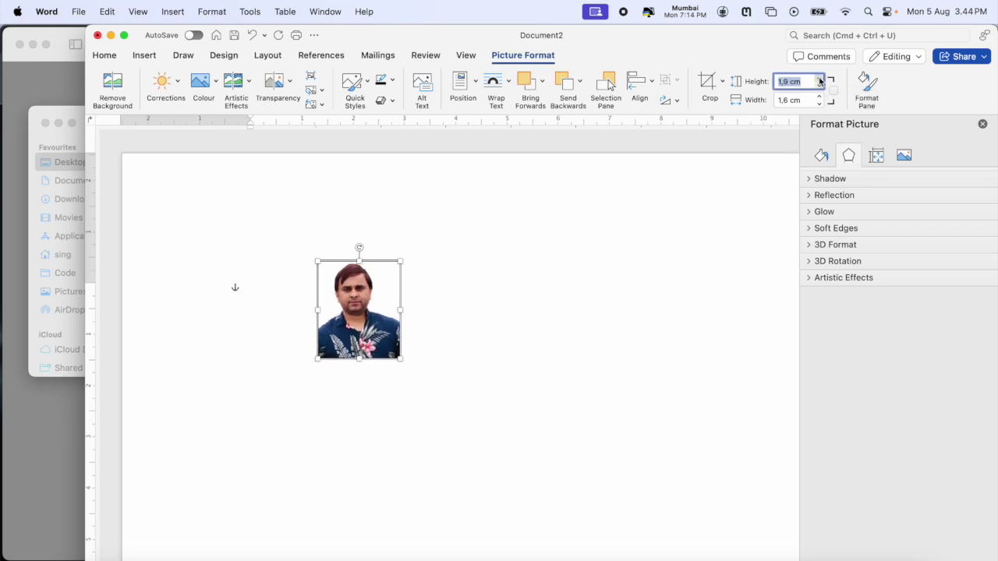
click(819, 80)
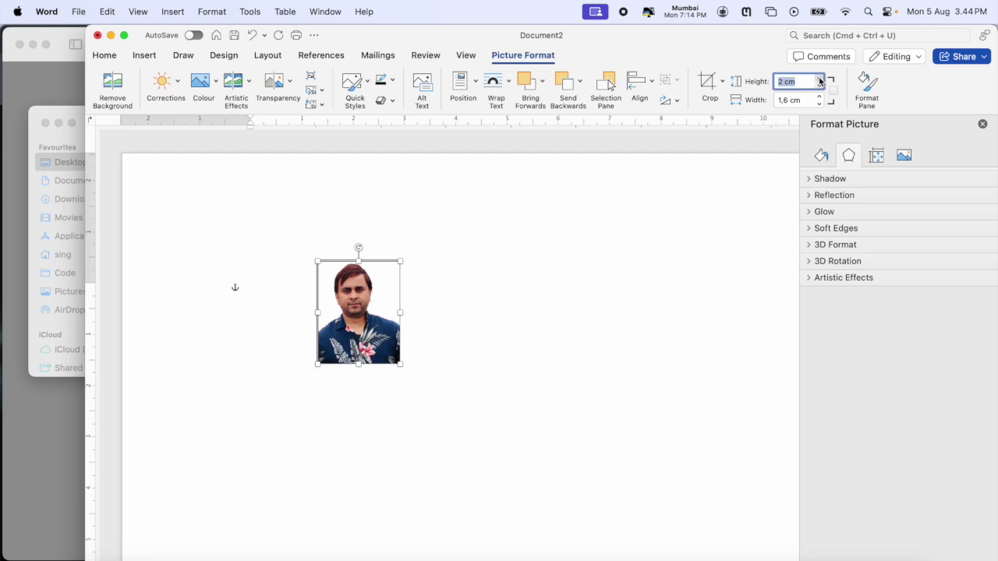
click(820, 98)
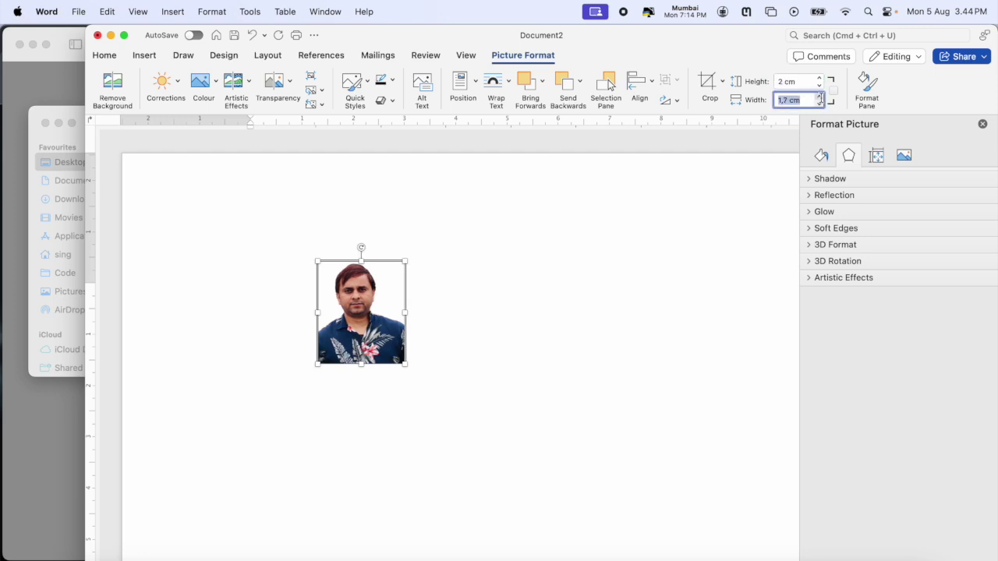
Step: Move the photo toward the page's top-left, then copy and paste a duplicate
drag(356, 332, 275, 269)
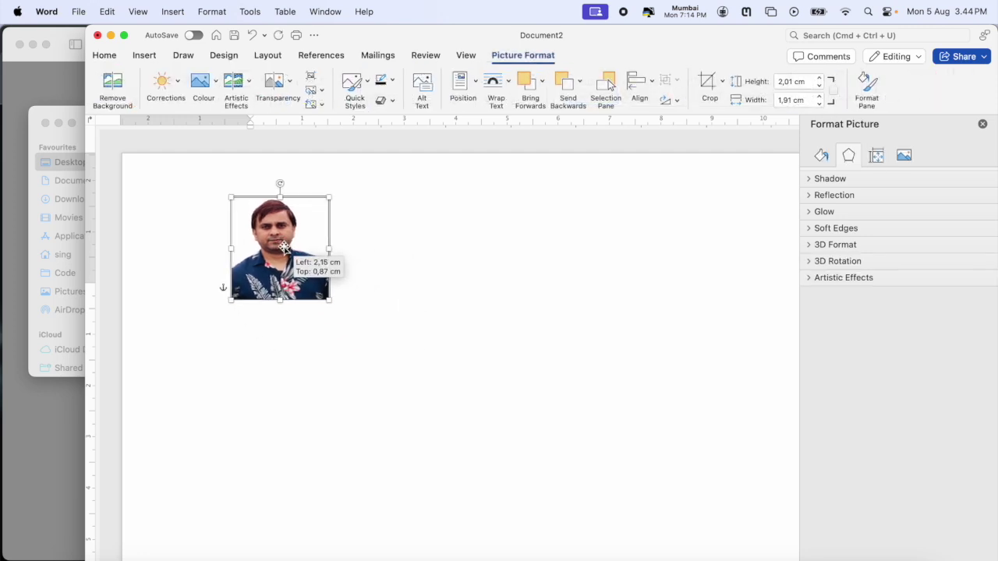
click(359, 253)
key(super+z)
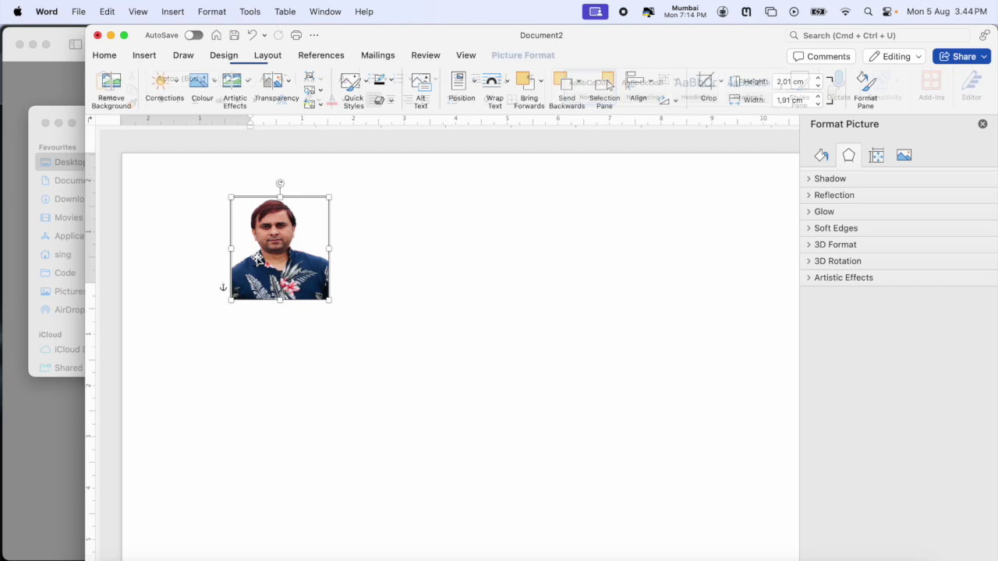
click(333, 272)
key(cmd+v)
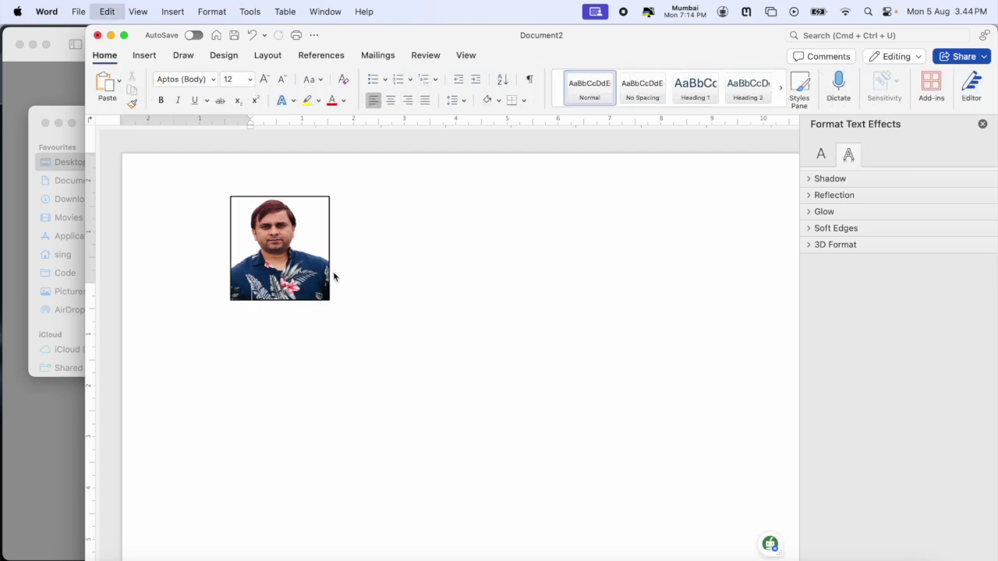
Step: Paste another photo copy and drag it to the end of the row
key(super+v)
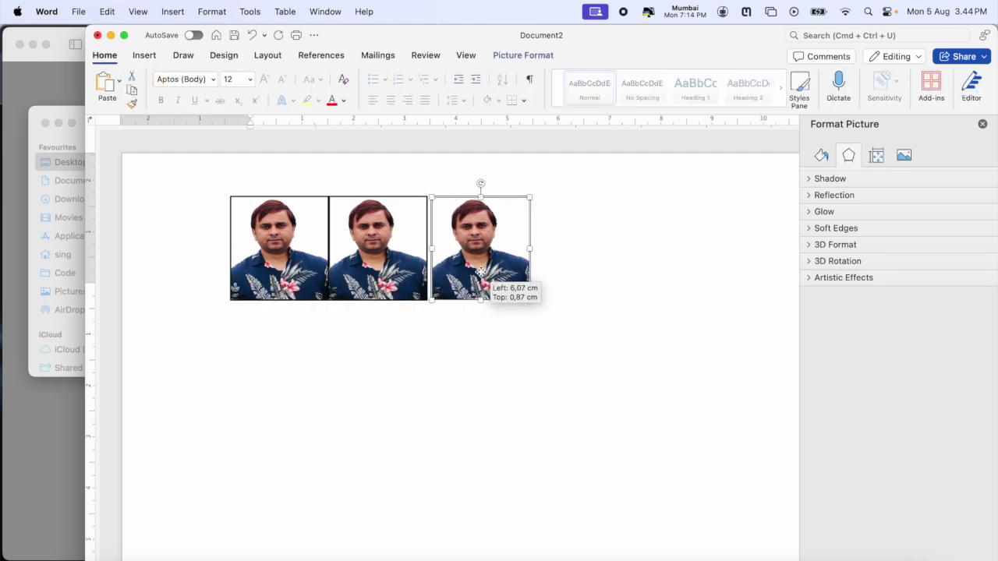
drag(468, 269, 561, 265)
click(488, 346)
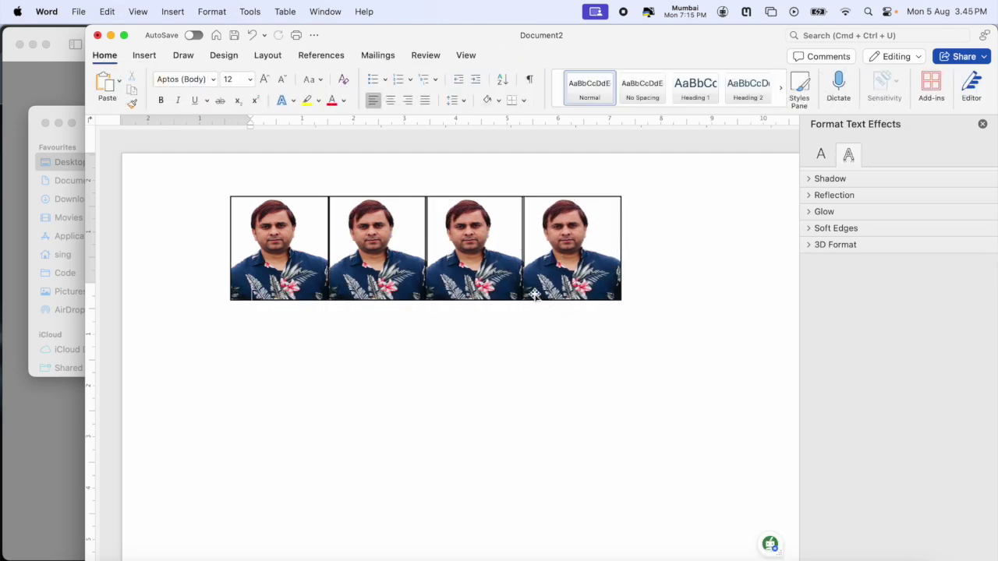
Step: Nudge the fourth photo flush against the third, then select all four photos
click(474, 248)
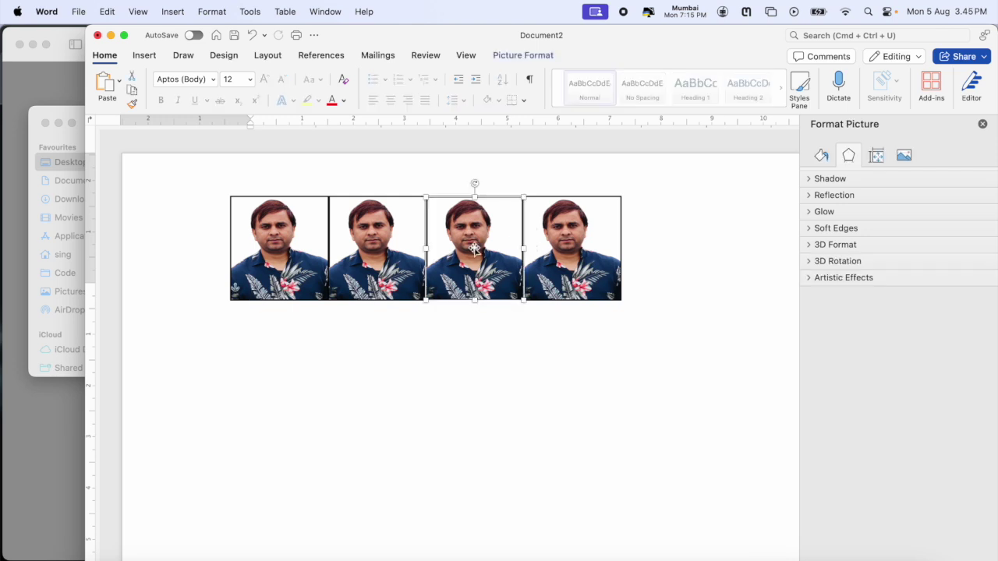
click(572, 242)
key(Right)
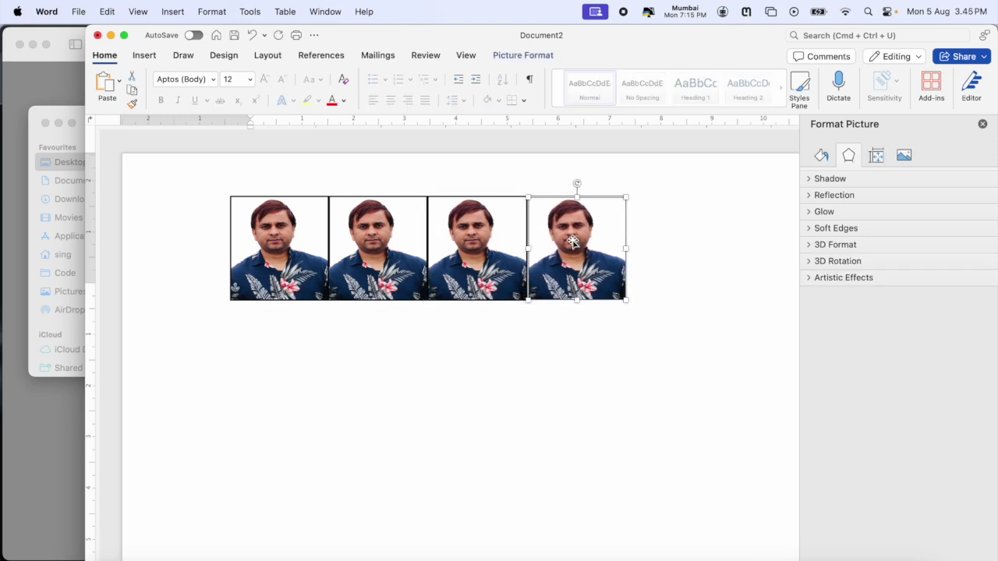
shift+click(475, 242)
shift+click(378, 242)
shift+click(286, 241)
Step: Copy the row of four bordered photos directly beneath the first to start a second row
mouse_move(285, 242)
mouse_down()
mouse_move(383, 352)
mouse_move(382, 437)
mouse_up()
click(382, 436)
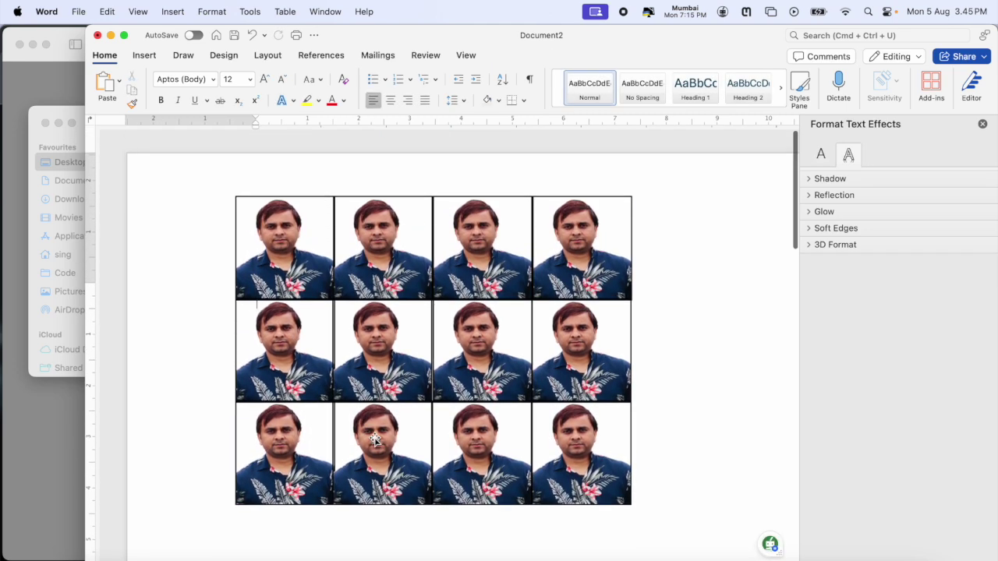
click(597, 260)
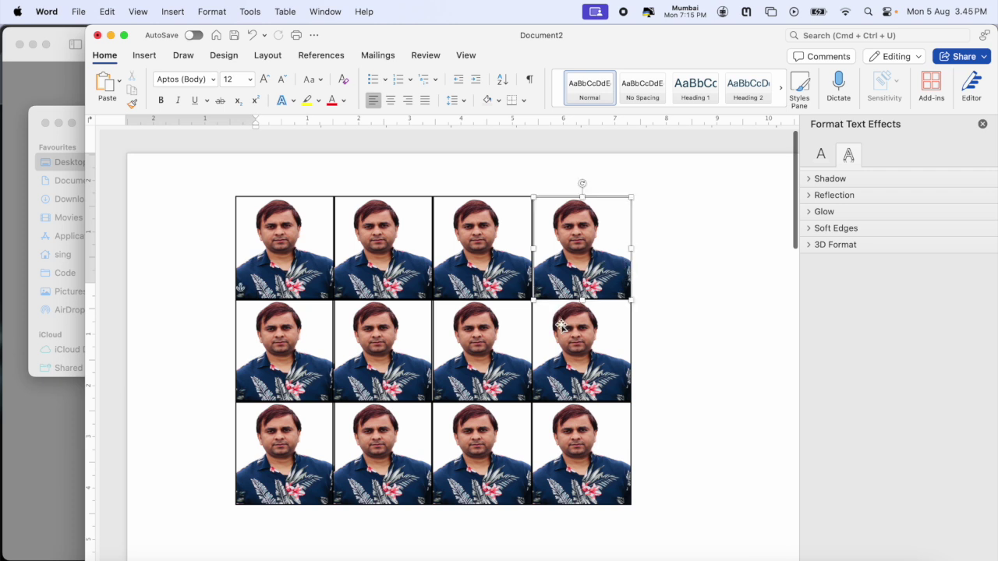
shift+click(561, 326)
shift+click(487, 325)
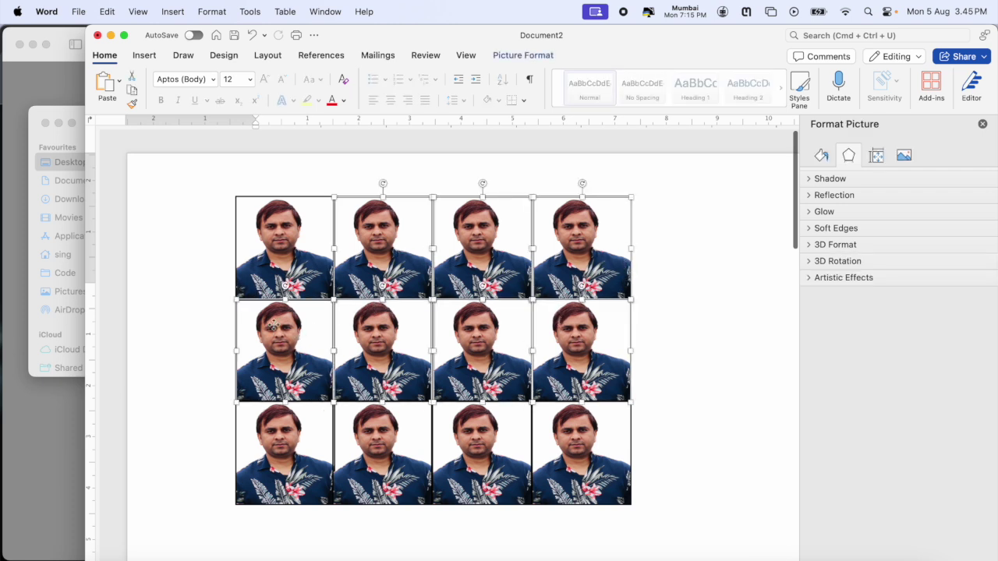
Step: Add further rows of photo copies down the page until five rows of four stack edge to edge
drag(416, 323, 558, 338)
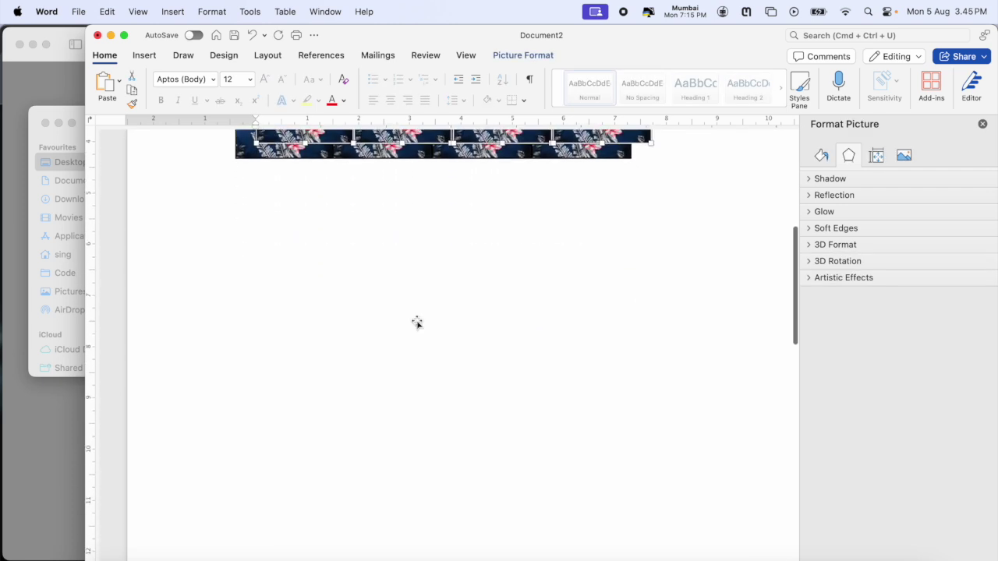
key(cmd+z)
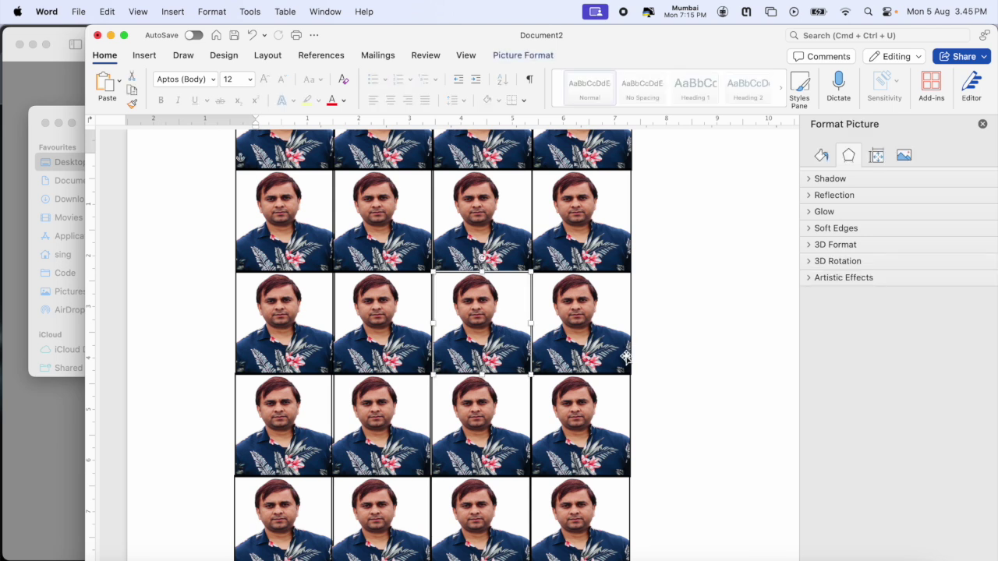
key(cmd+y)
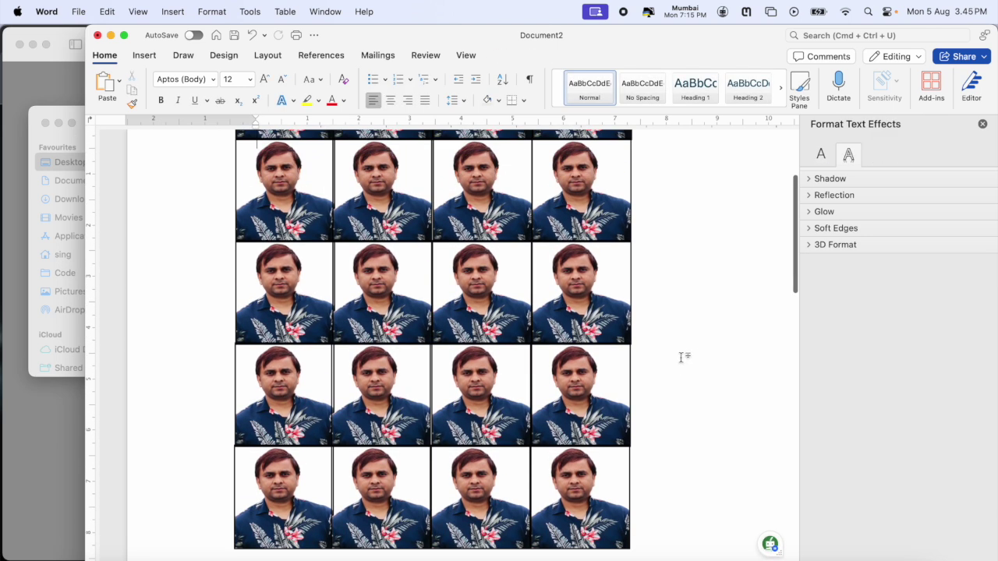
scroll(643, 348, up, 3)
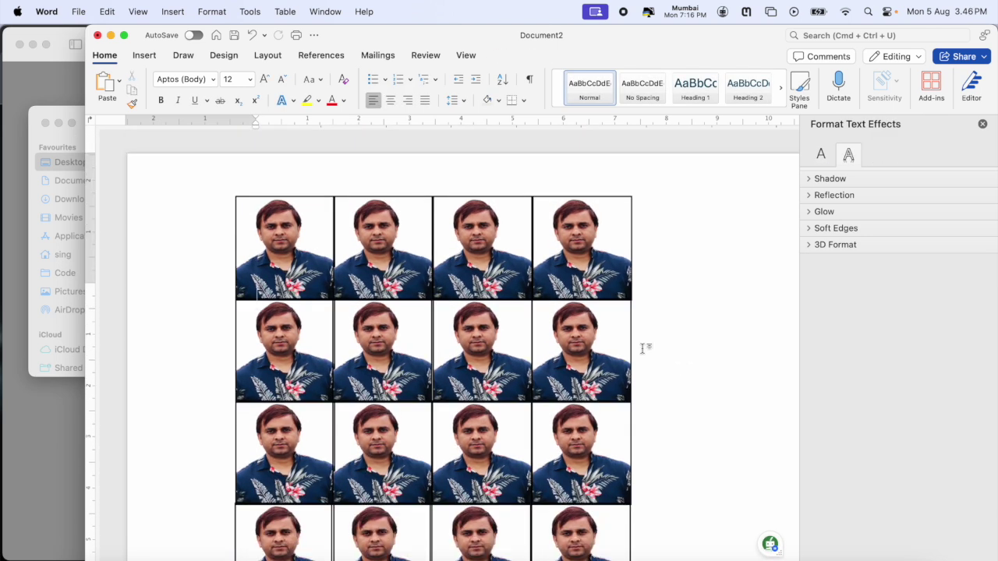